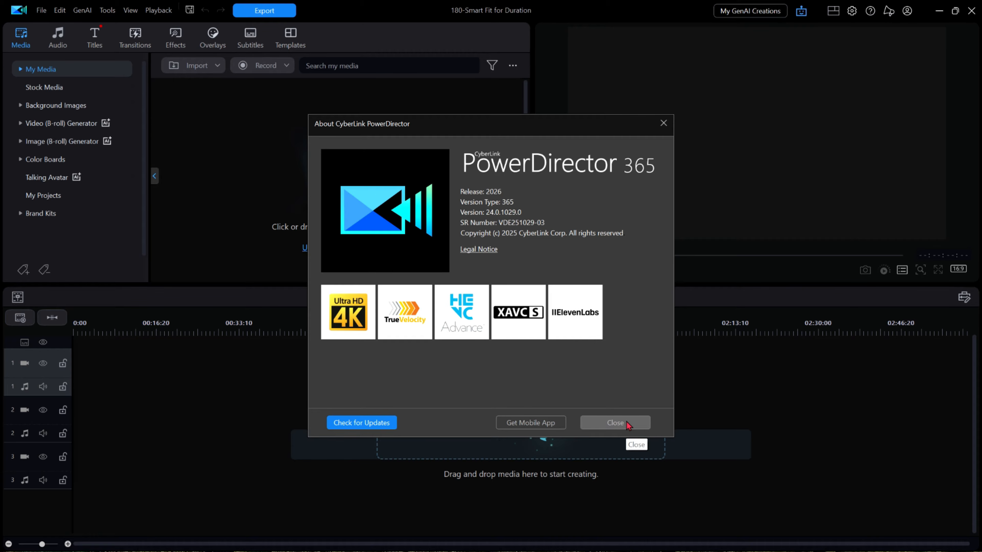
# Close the About window and add all photos from the snowmen folder to video track 1, starting at the beginning of the timeline
pyautogui.click(628, 426)
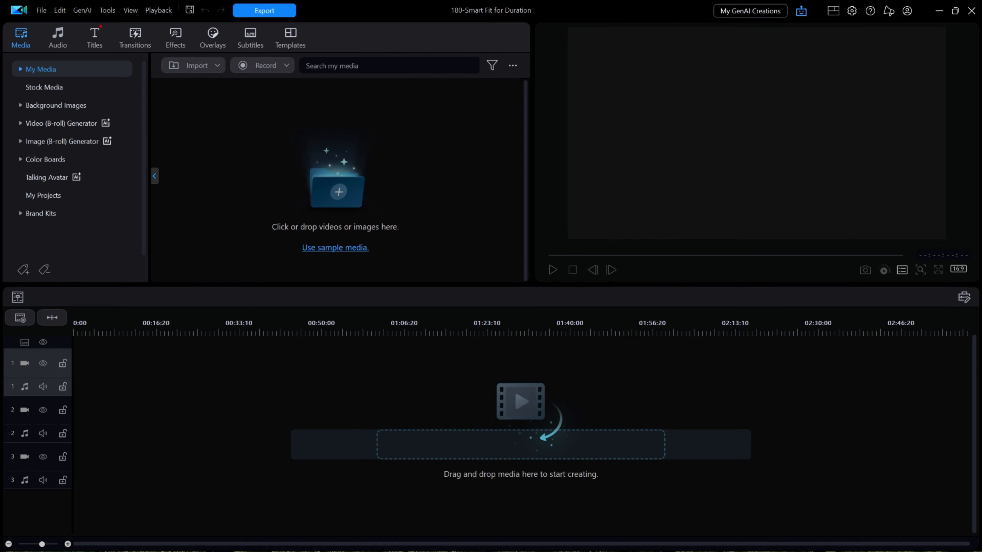
pyautogui.moveTo(981, 45); pyautogui.dragTo(455, 30)
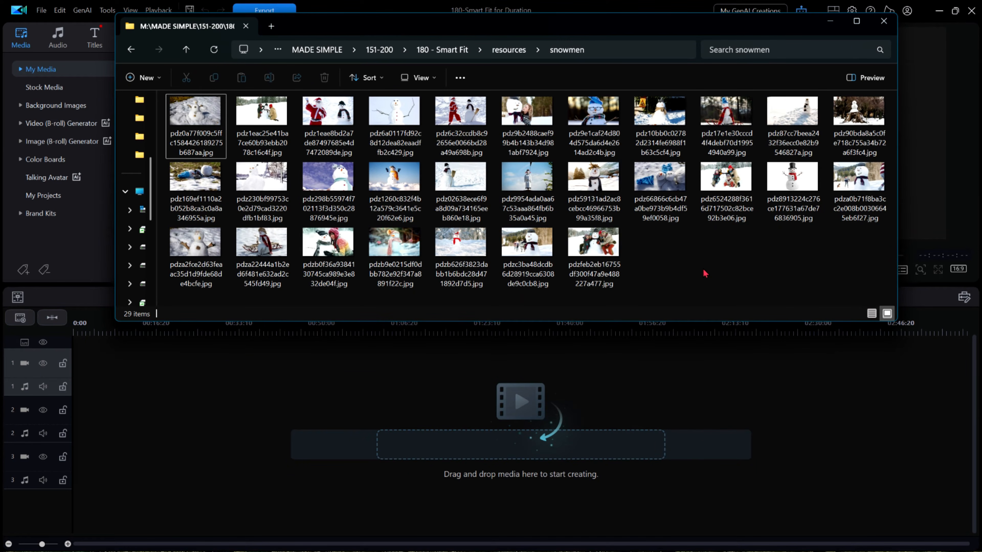
pyautogui.click(603, 249)
pyautogui.hotkey('ctrl', 'a')
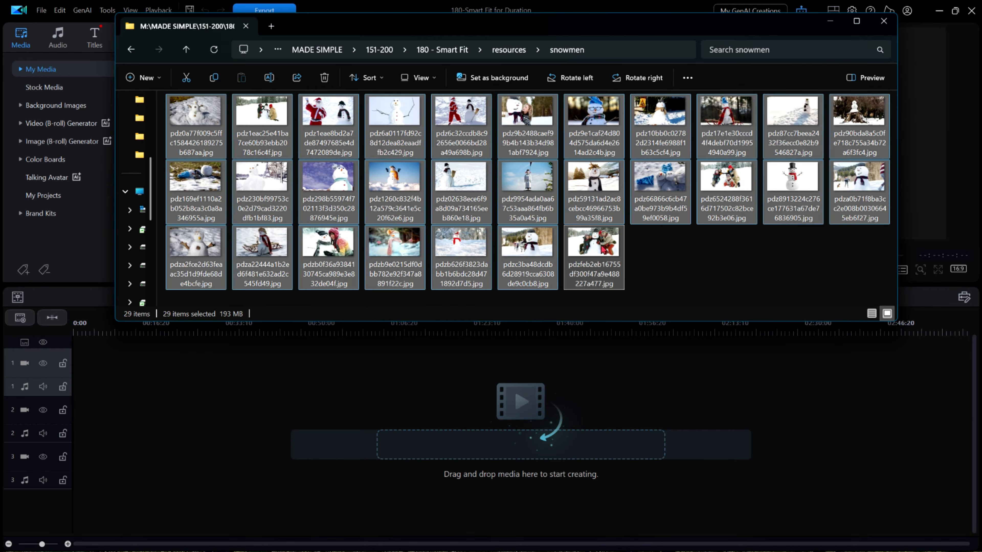
pyautogui.moveTo(205, 116); pyautogui.dragTo(84, 369)
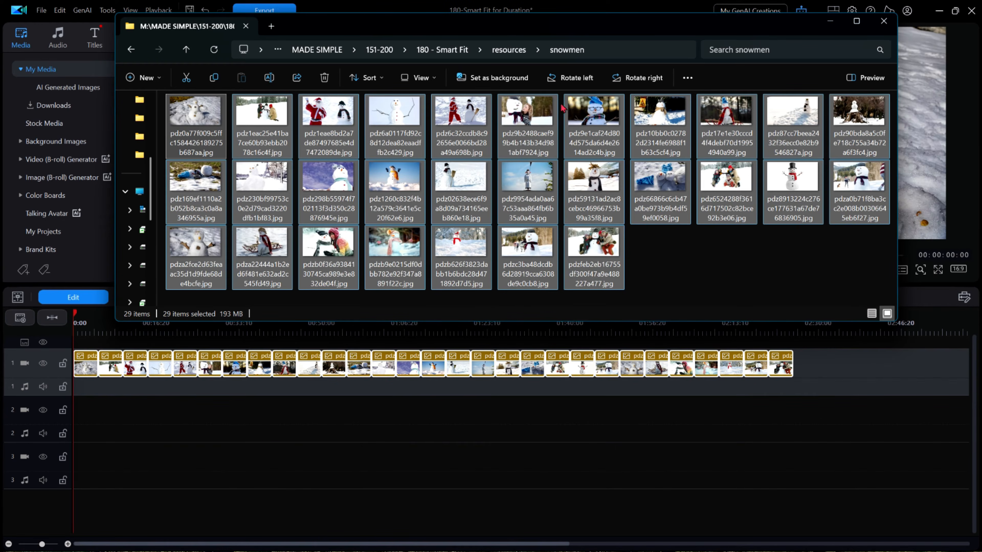
pyautogui.moveTo(509, 25); pyautogui.dragTo(981, 31)
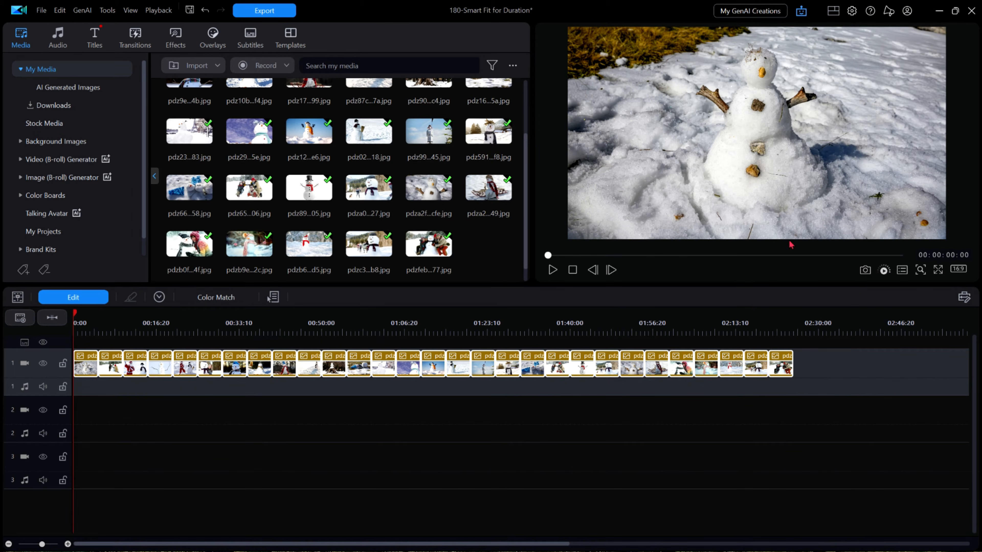
pyautogui.moveTo(524, 237); pyautogui.dragTo(528, 268)
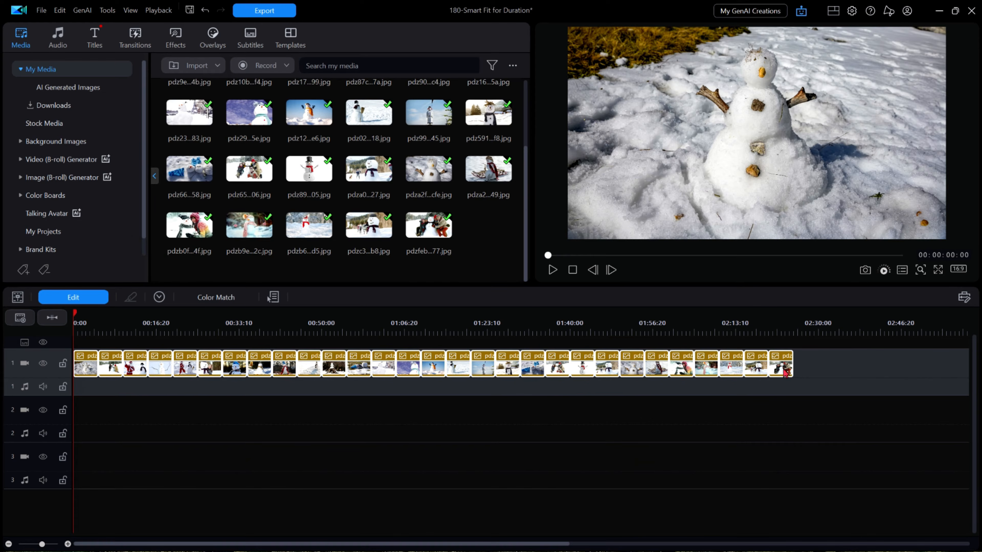
pyautogui.click(783, 371)
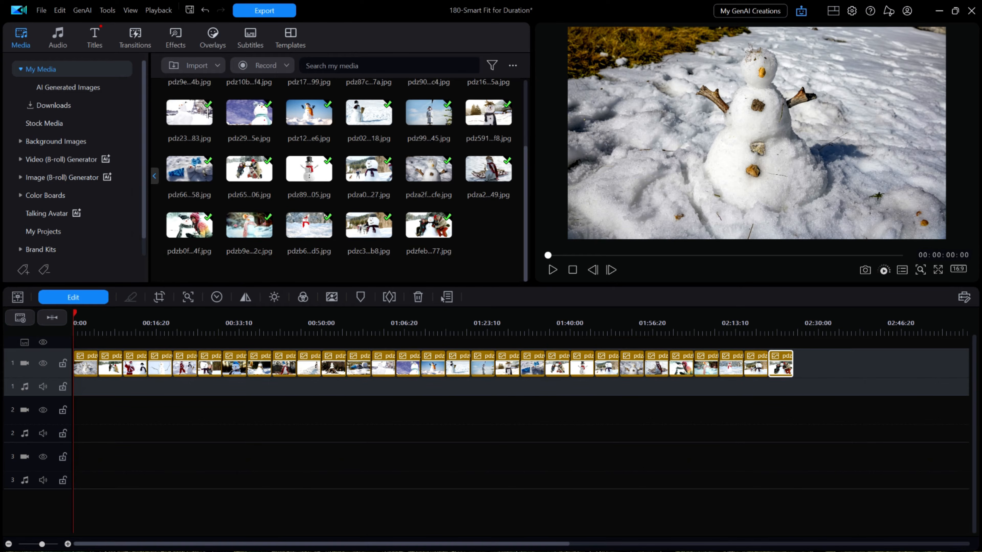
# Switch to the browser, search Chosic for "christmas" and open the Christmas Music Free Download MP3 result
pyautogui.moveTo(981, 267); pyautogui.dragTo(552, 69)
pyautogui.click(797, 60)
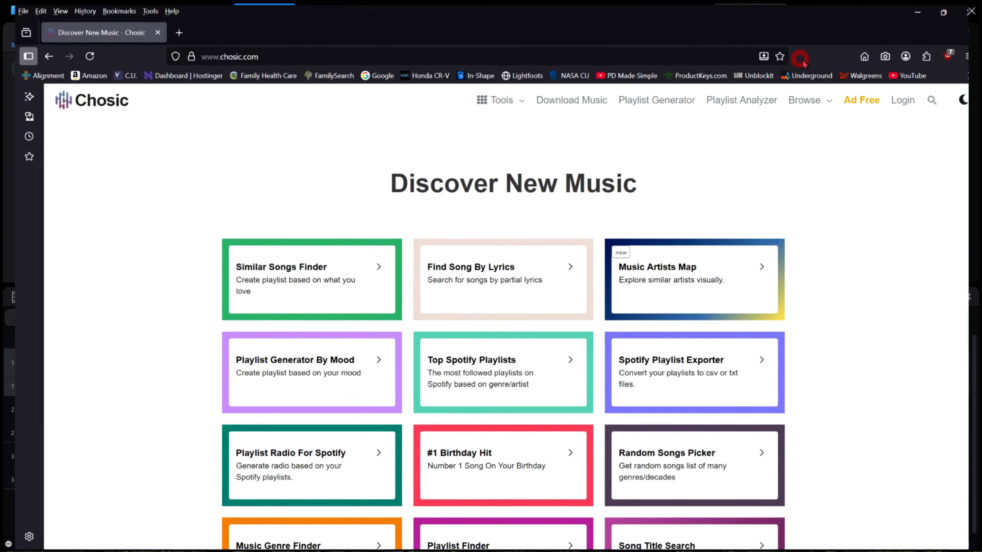
pyautogui.moveTo(793, 98)
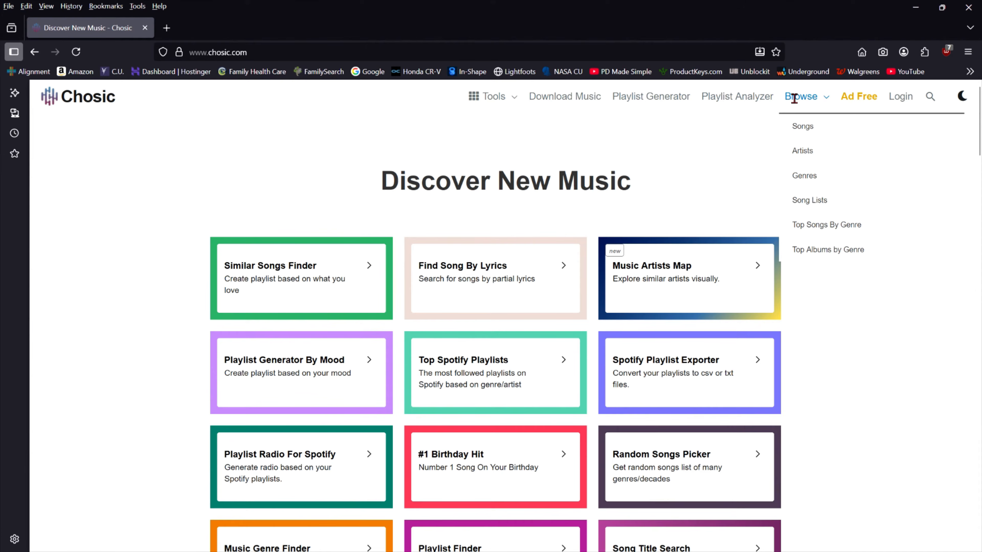
pyautogui.click(929, 98)
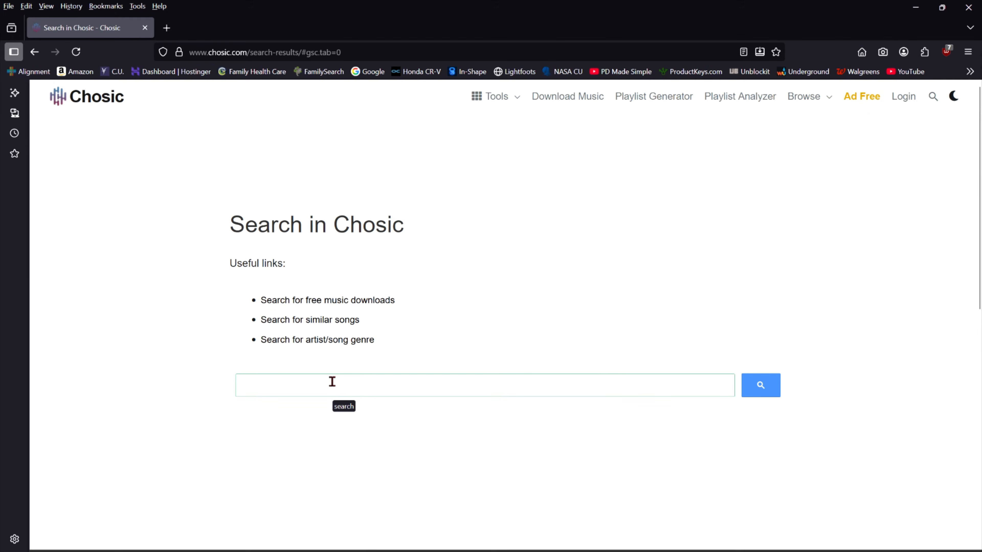
pyautogui.click(331, 383)
pyautogui.write('christmas')
pyautogui.press('Return')
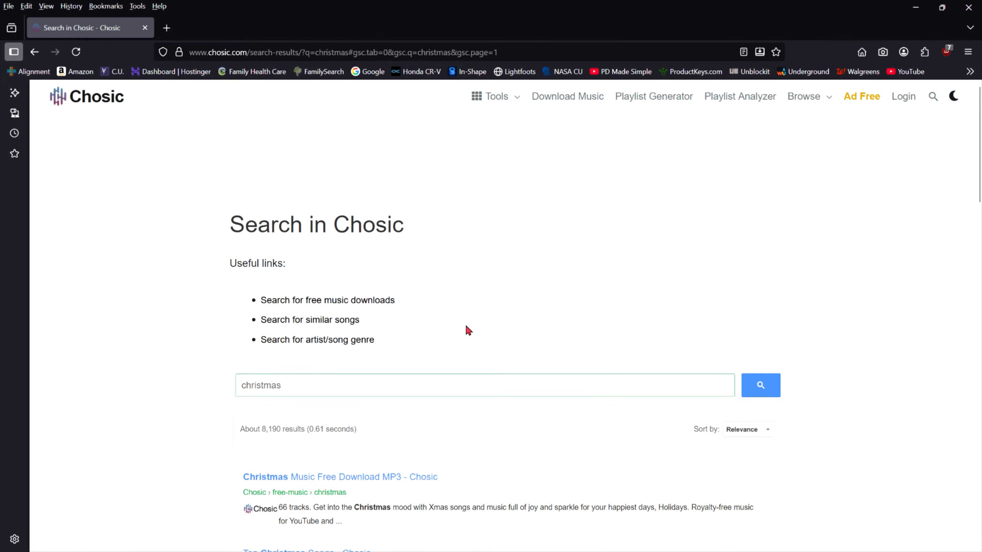
pyautogui.scroll(-5, 464, 336)
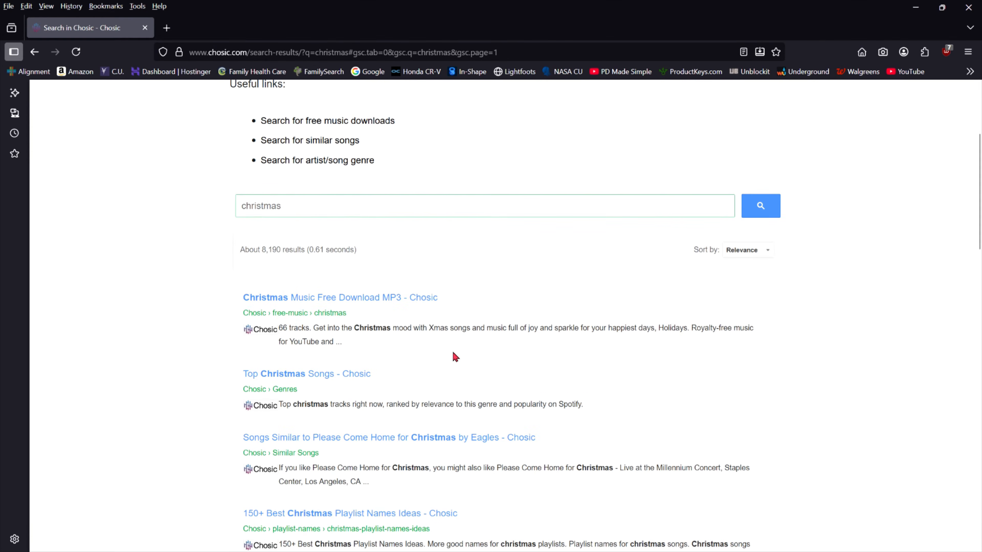
pyautogui.click(366, 300)
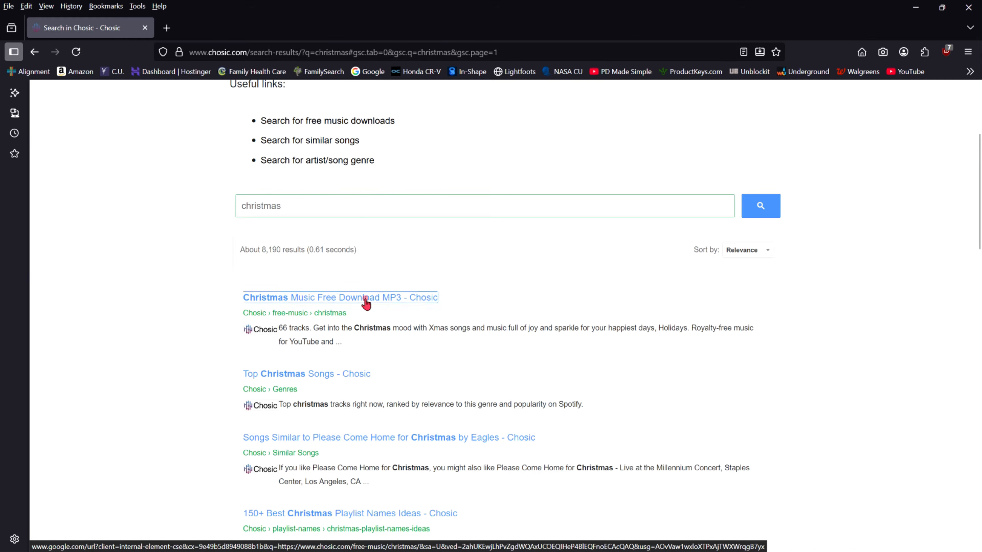
# Look through the free Christmas tracks on pages 1 and 2 for a song whose length suits the slideshow
pyautogui.scroll(-5, 464, 306)
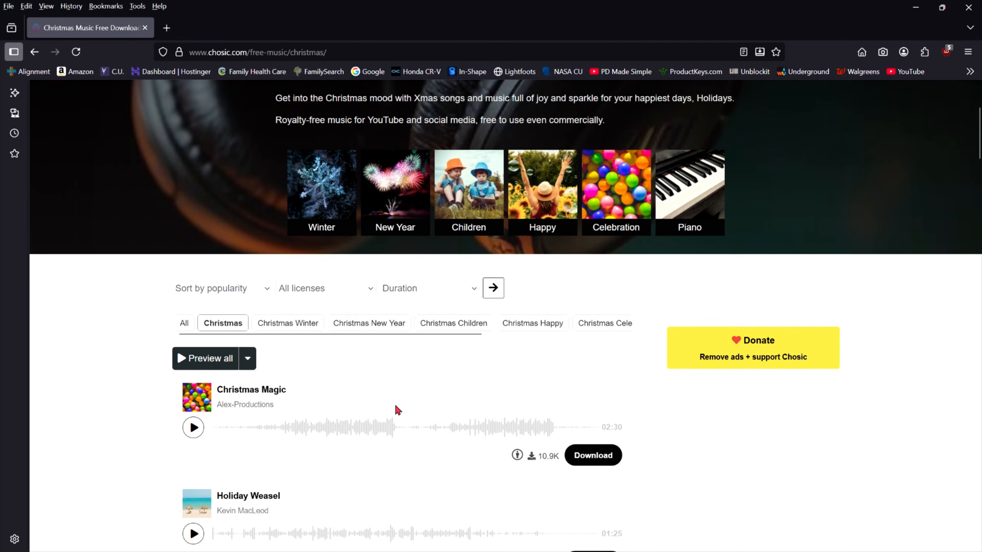
pyautogui.scroll(-12, 398, 410)
pyautogui.scroll(-14, 390, 403)
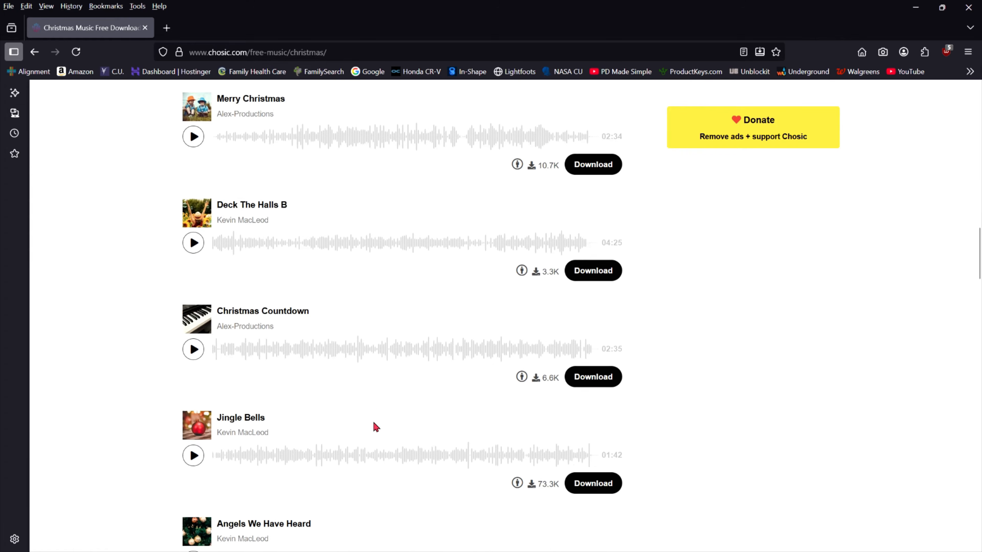
pyautogui.scroll(-4, 374, 429)
pyautogui.scroll(-20, 373, 433)
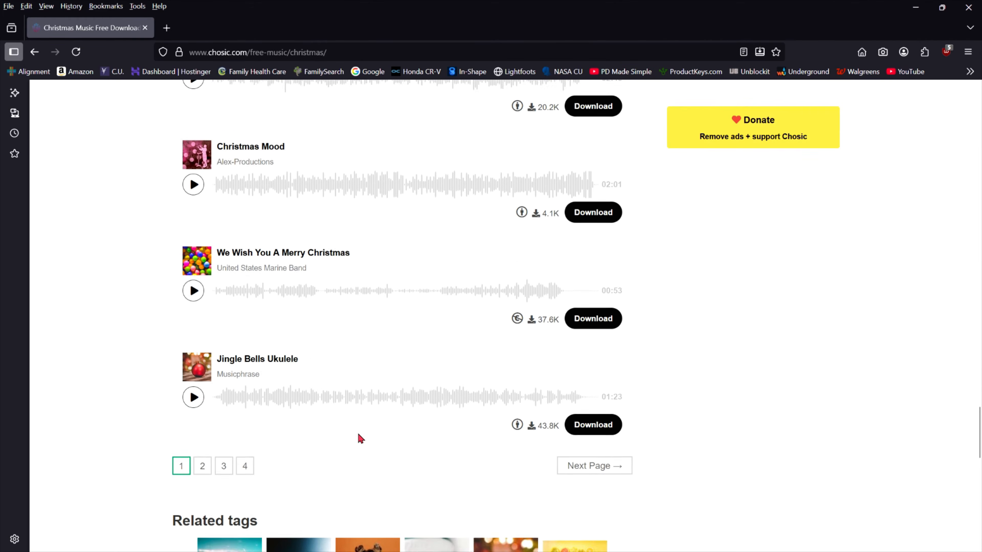
pyautogui.click(195, 448)
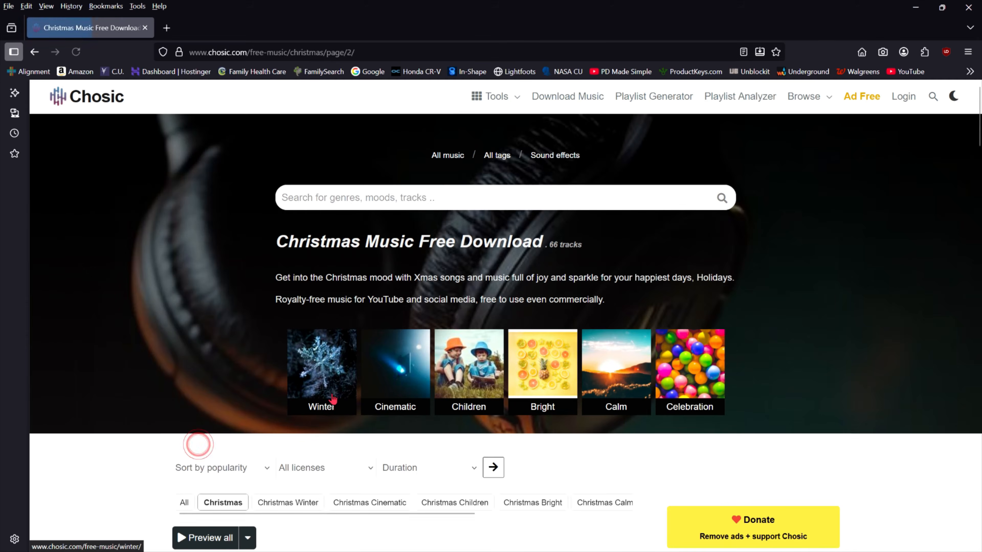
pyautogui.scroll(-9, 398, 426)
pyautogui.scroll(-9, 399, 428)
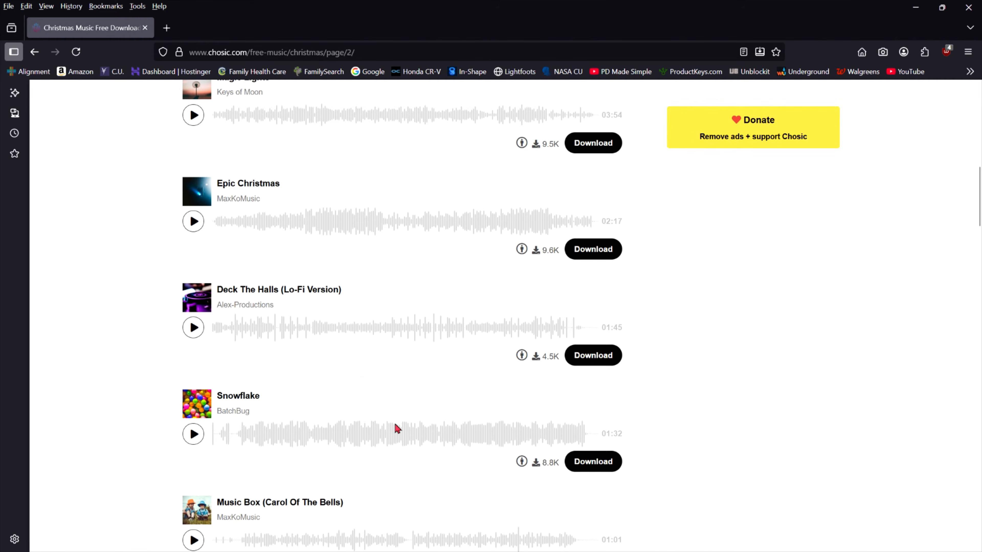
pyautogui.scroll(-11, 397, 427)
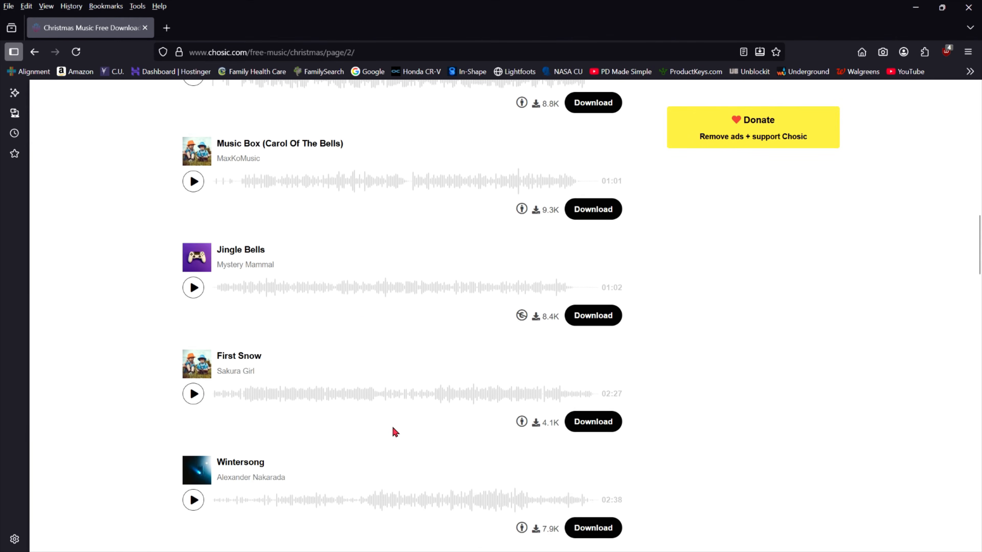
pyautogui.scroll(-1, 387, 438)
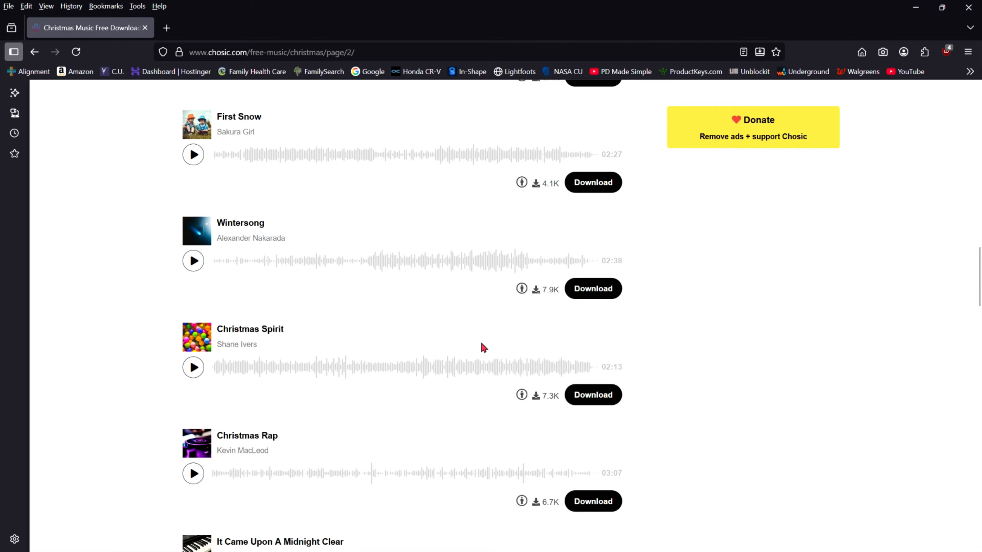
# Download the Christmas Spirit track as an MP3 and save its credits as a TXT file
pyautogui.moveTo(521, 396)
pyautogui.click(586, 395)
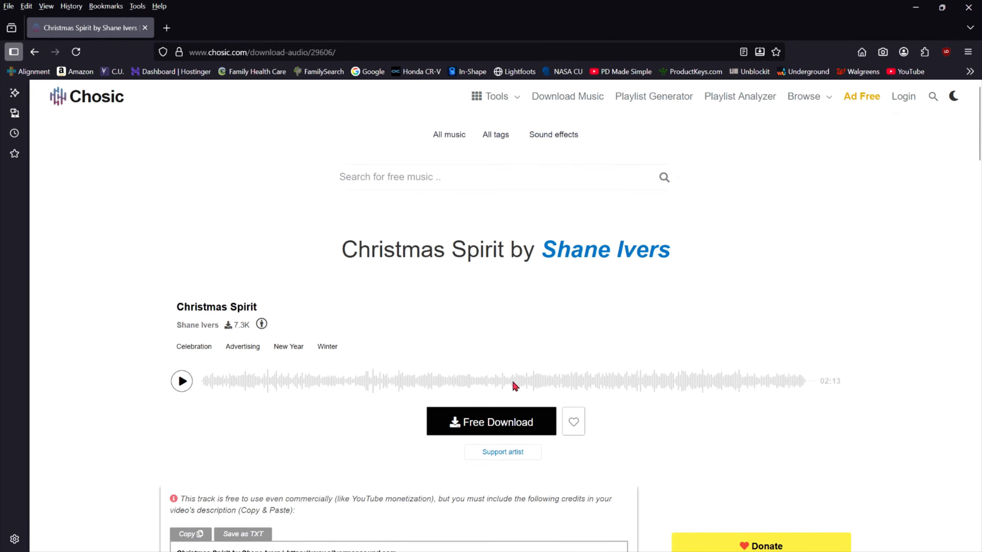
pyautogui.click(505, 183)
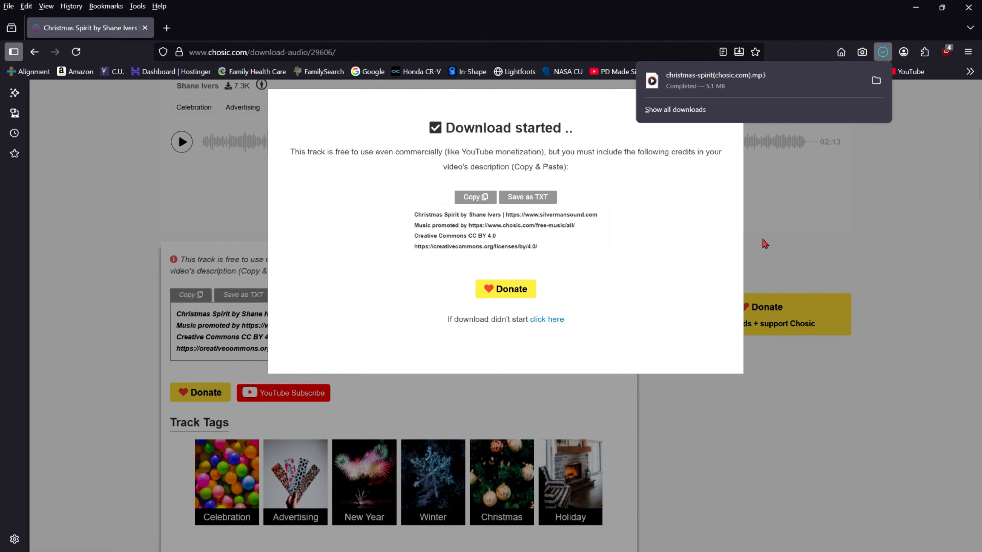
pyautogui.click(536, 197)
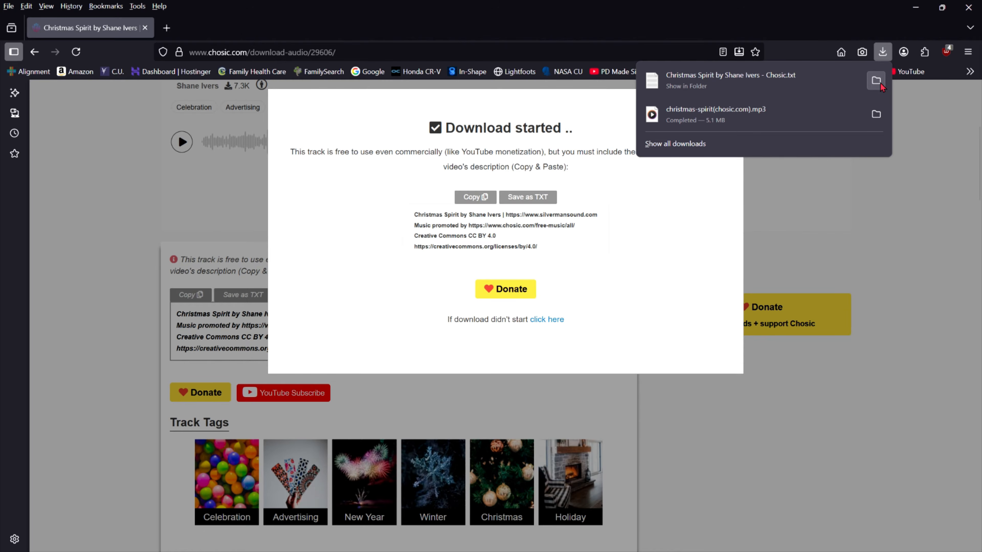
# Switch back to PowerDirector, place the Christmas Spirit MP3 on audio track 2 starting at 0:00, and enlarge the track's height
pyautogui.click(322, 21)
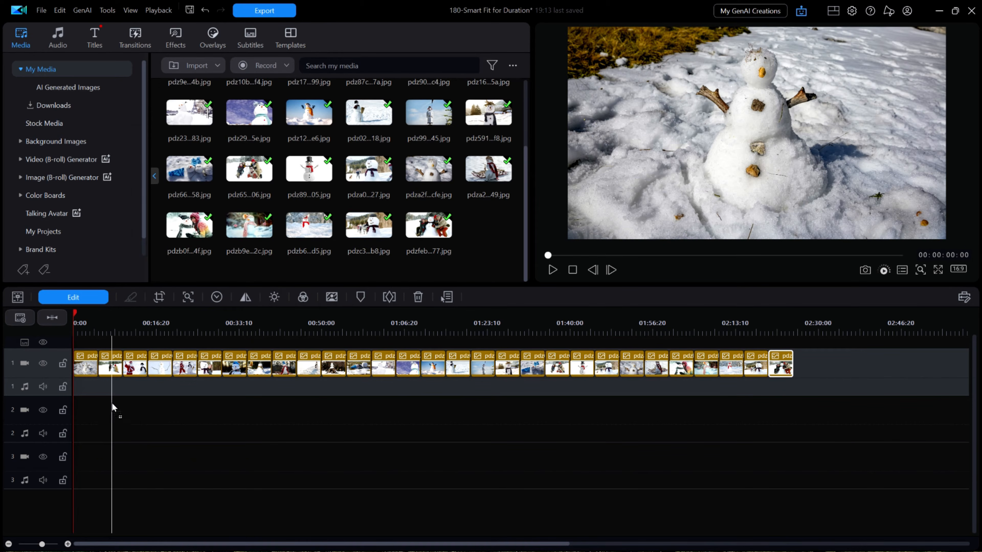
pyautogui.moveTo(107, 417); pyautogui.dragTo(110, 421)
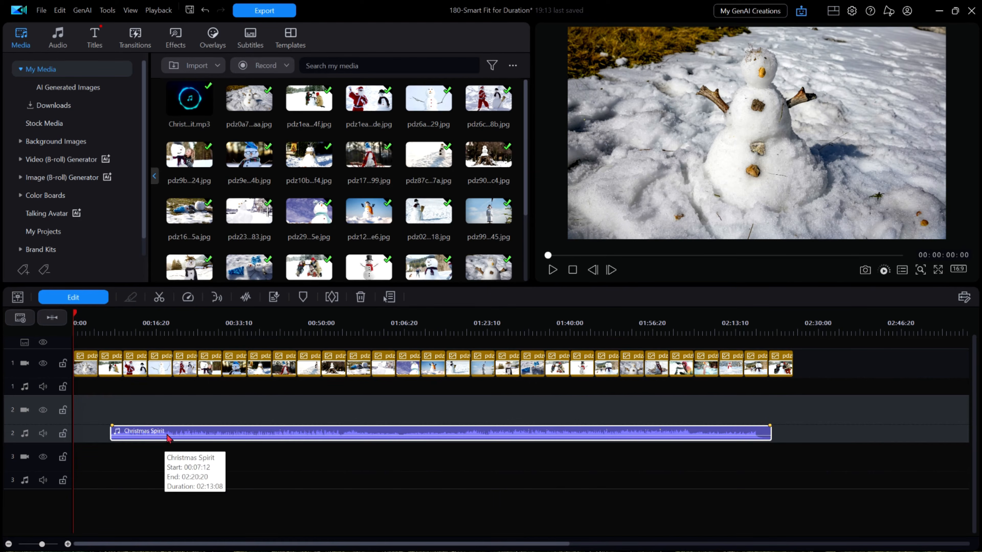
pyautogui.moveTo(170, 432); pyautogui.dragTo(113, 431)
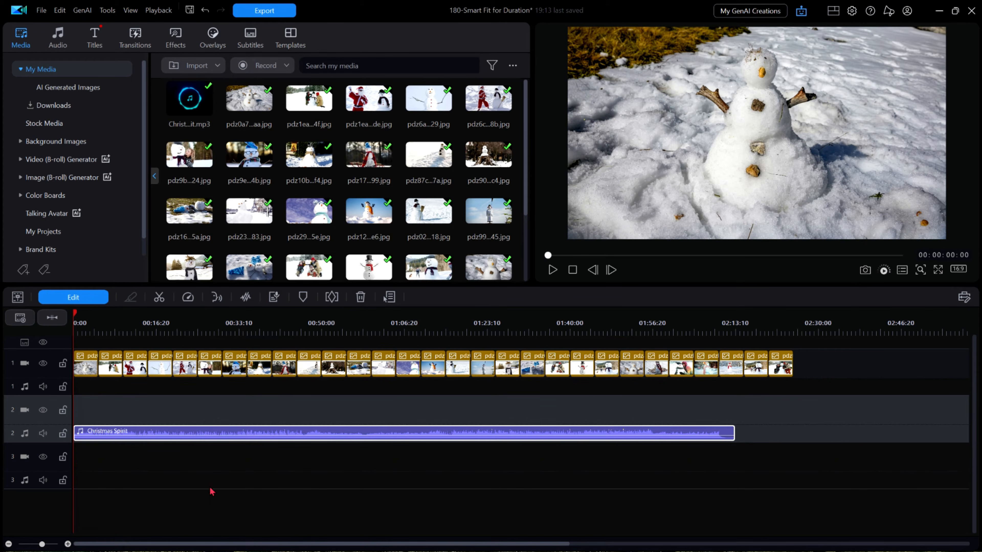
pyautogui.moveTo(51, 439); pyautogui.dragTo(44, 493)
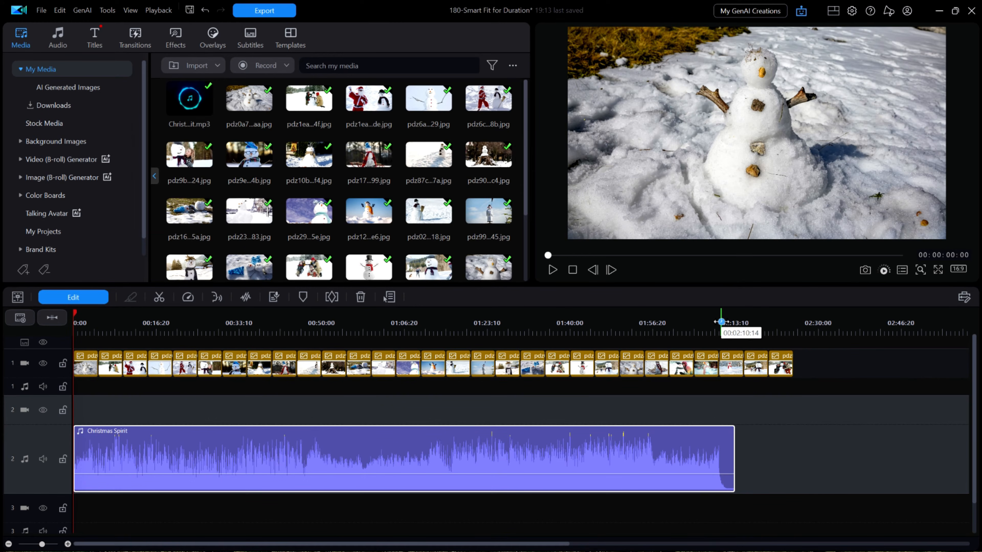
# Split the Christmas Spirit clip at 00:02:11:14 and delete the silent end piece
pyautogui.moveTo(721, 320); pyautogui.dragTo(727, 315)
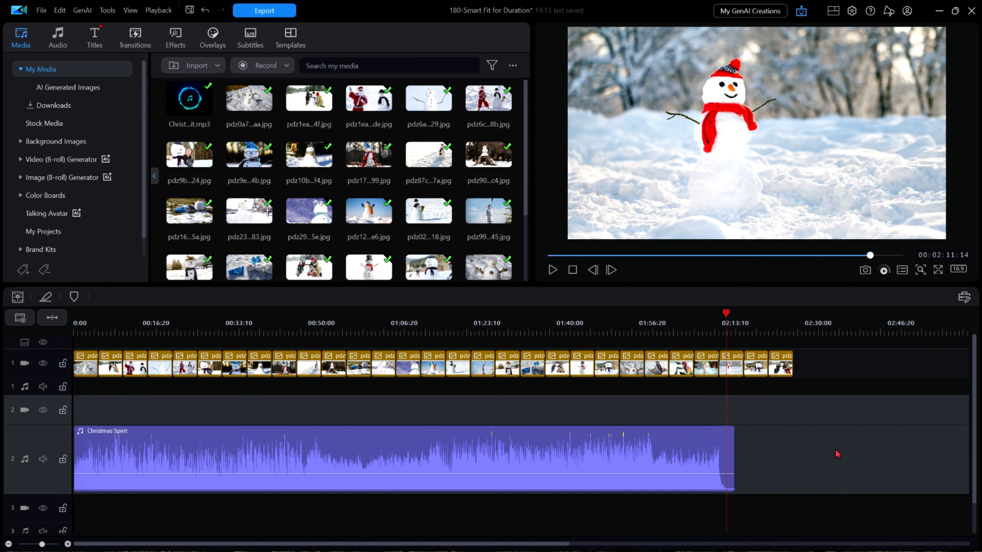
pyautogui.moveTo(553, 331); pyautogui.dragTo(817, 329)
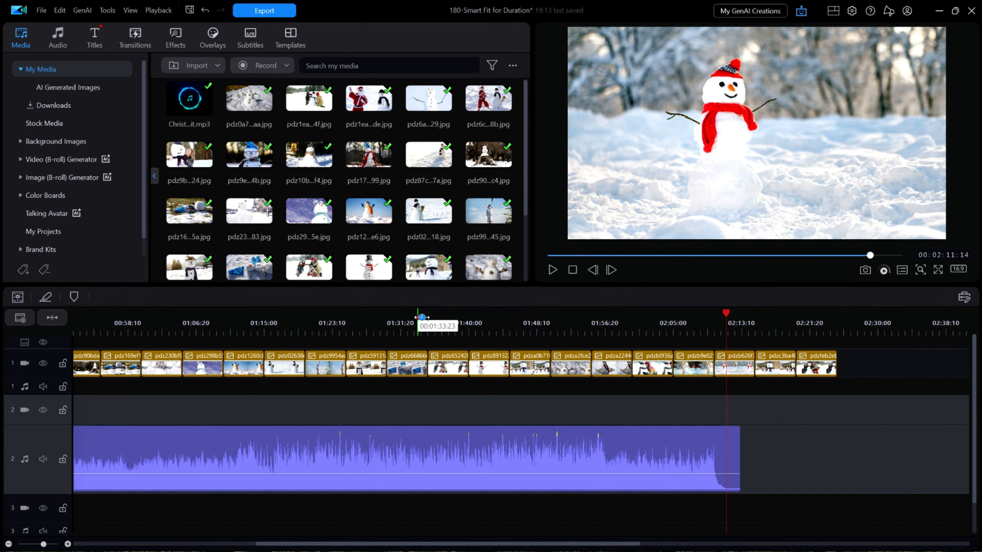
pyautogui.moveTo(417, 318); pyautogui.dragTo(710, 320)
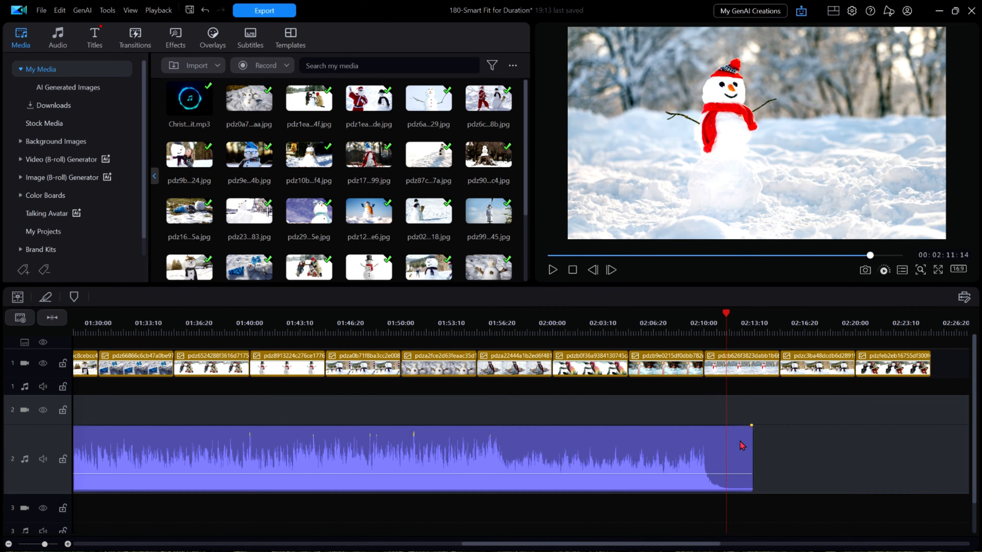
pyautogui.click(739, 462)
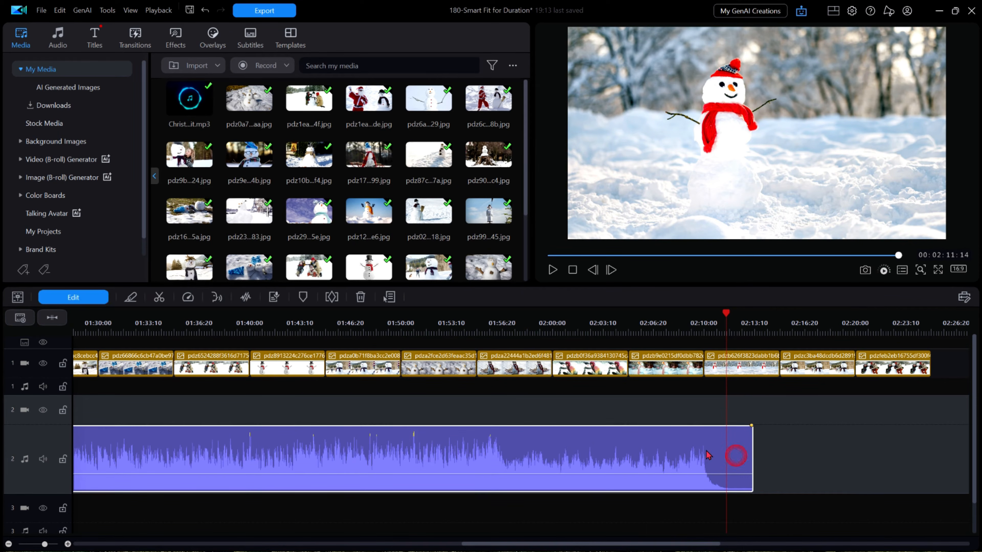
pyautogui.click(131, 297)
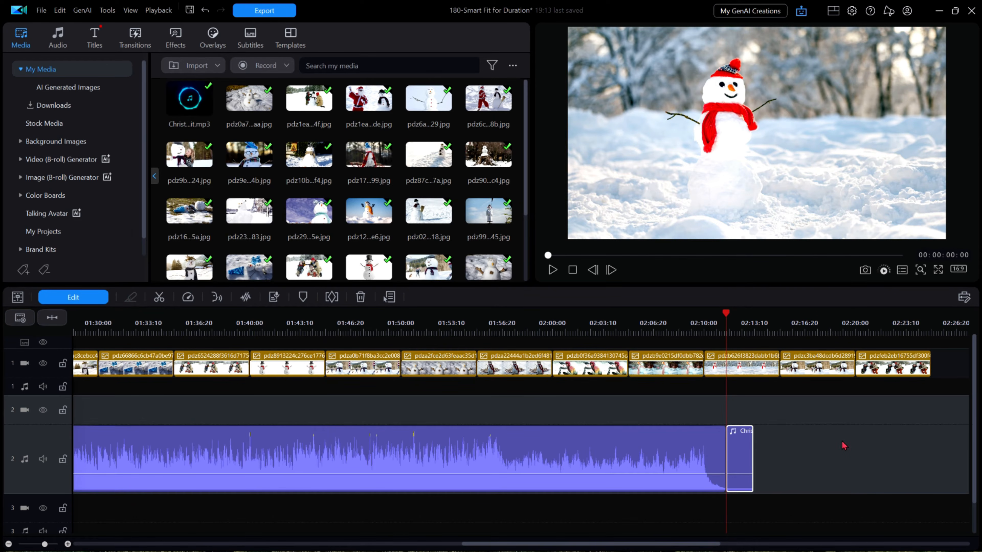
pyautogui.press('Delete')
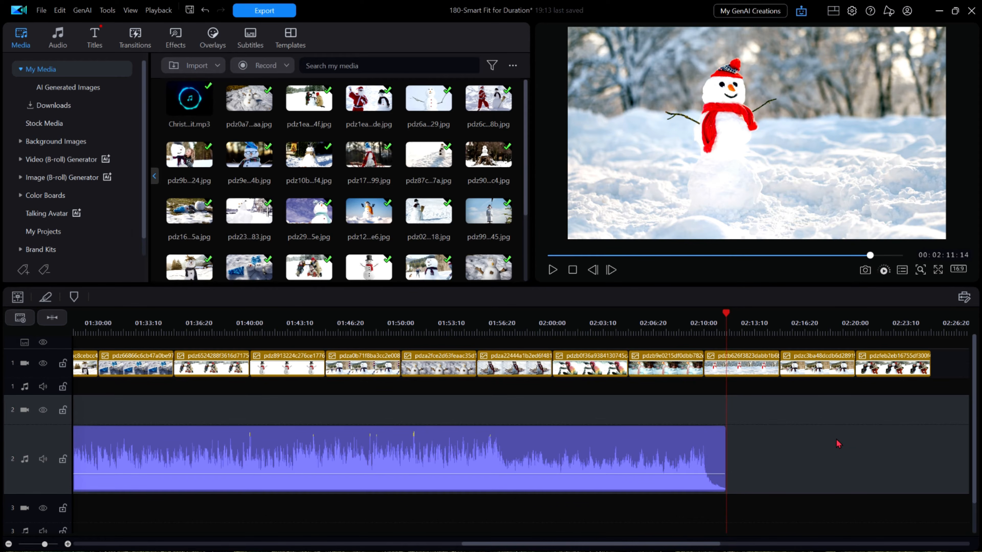
# Open Smart Fit for Duration on the Christmas Spirit clip and choose to fit the audio to the end of the project
pyautogui.click(53, 318)
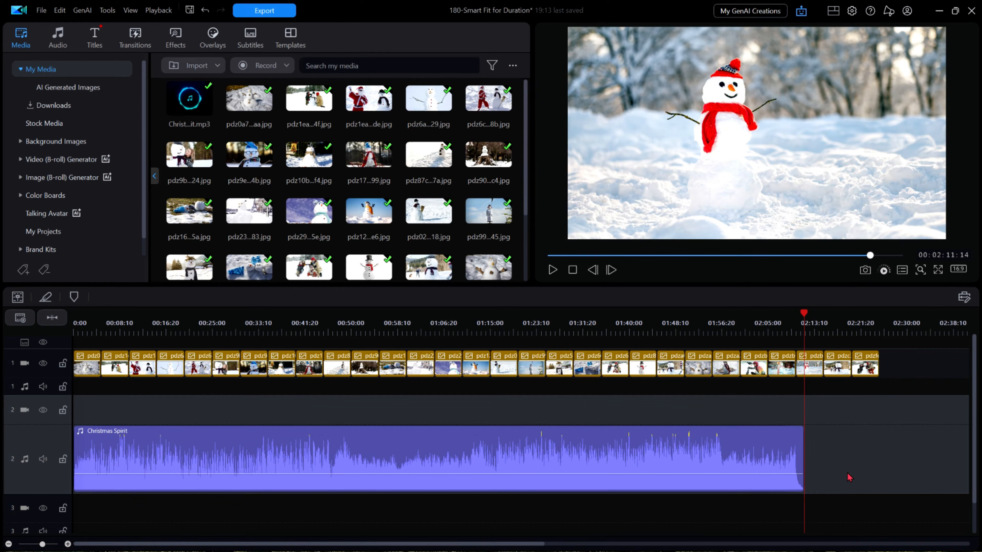
pyautogui.click(225, 442)
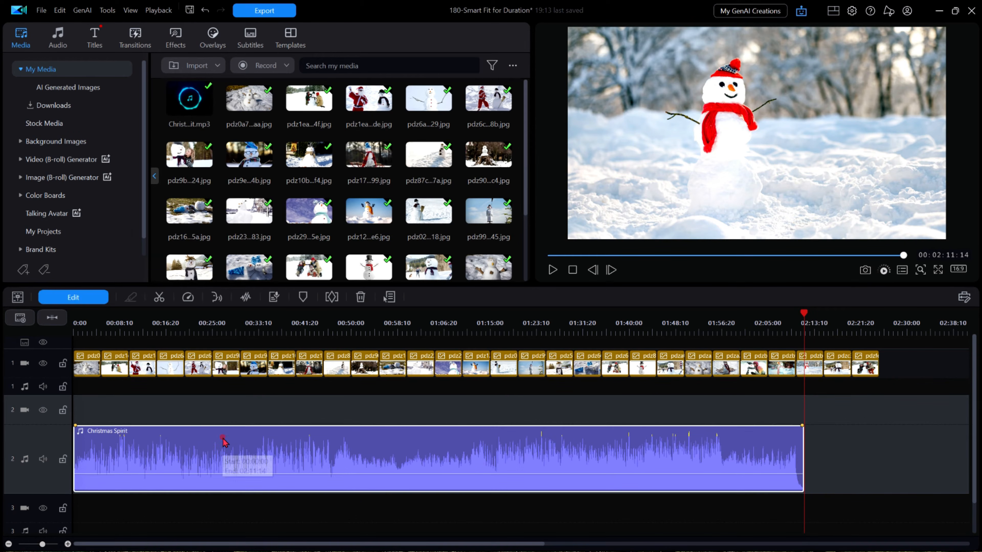
pyautogui.click(95, 300)
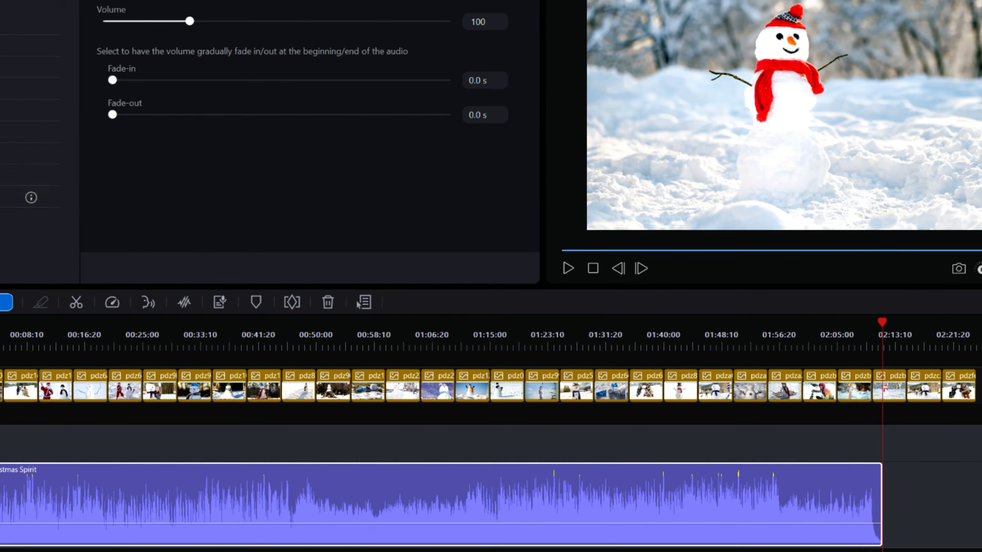
pyautogui.click(71, 215)
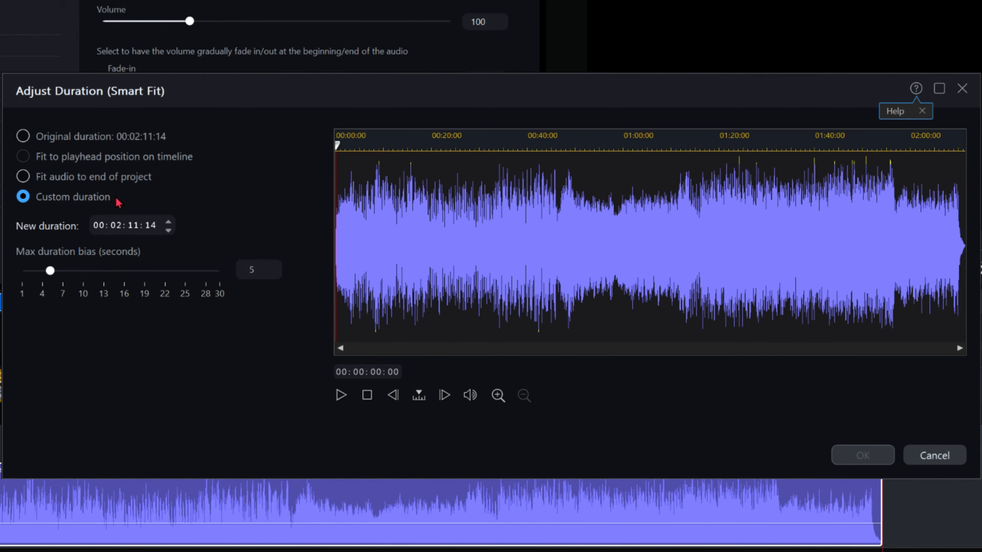
pyautogui.click(23, 177)
# Check the remix points, preview the first transition from 00:00:31:07, and apply the fitted duration to Christmas Spirit
pyautogui.moveTo(376, 315)
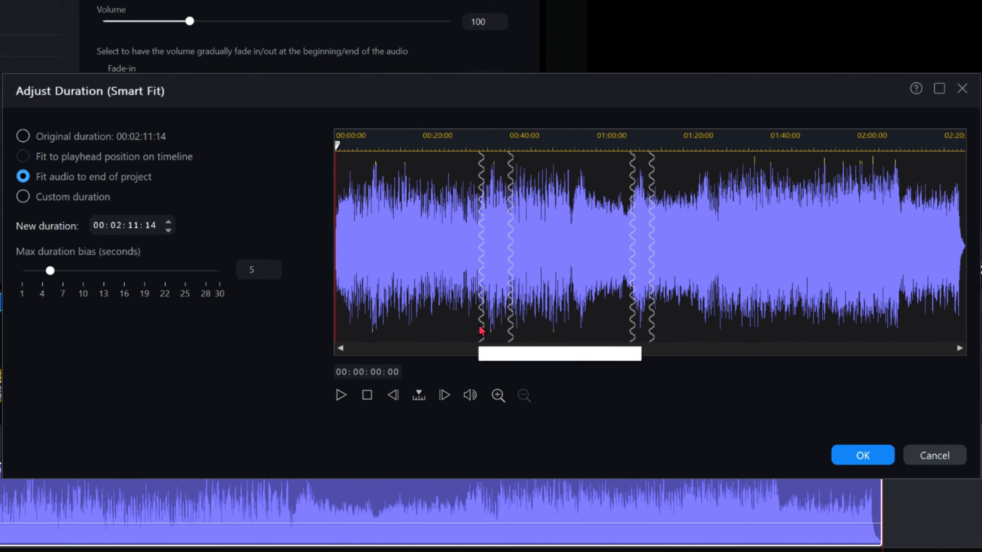
pyautogui.moveTo(509, 291)
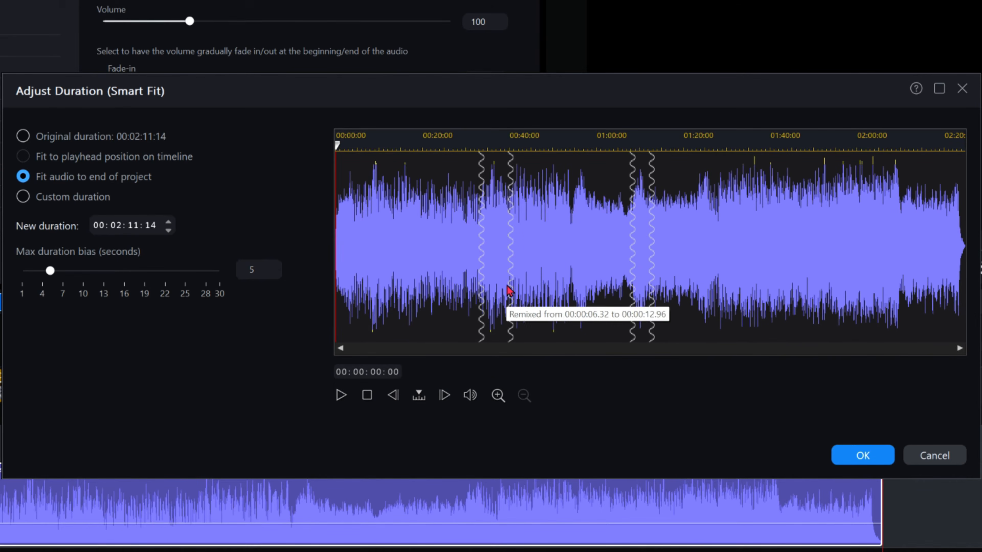
pyautogui.moveTo(688, 287)
pyautogui.moveTo(657, 287)
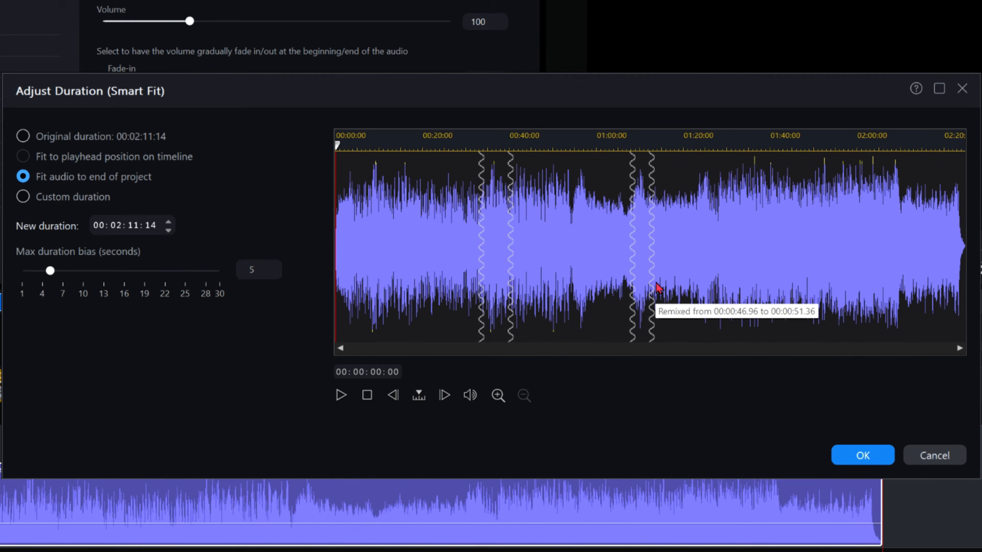
pyautogui.moveTo(464, 263)
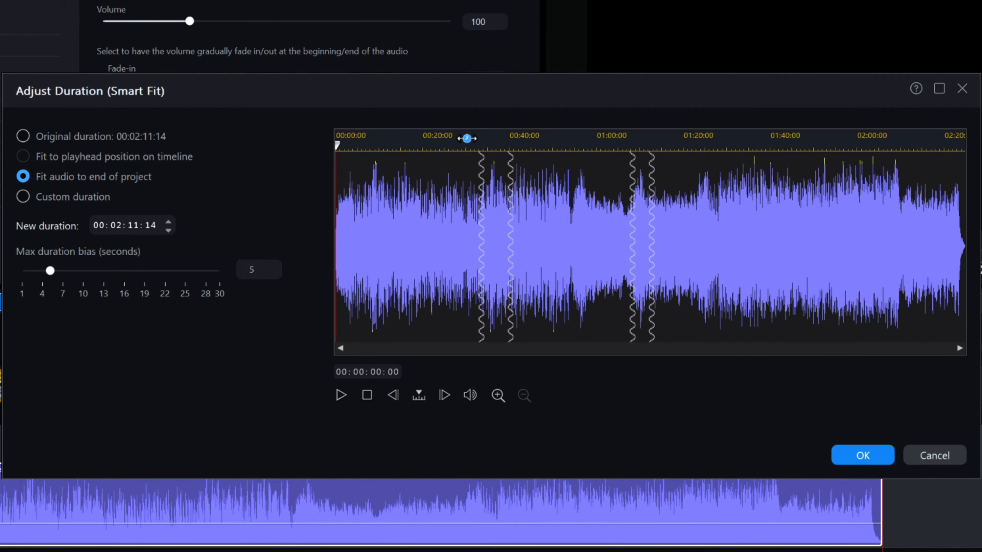
pyautogui.click(470, 136)
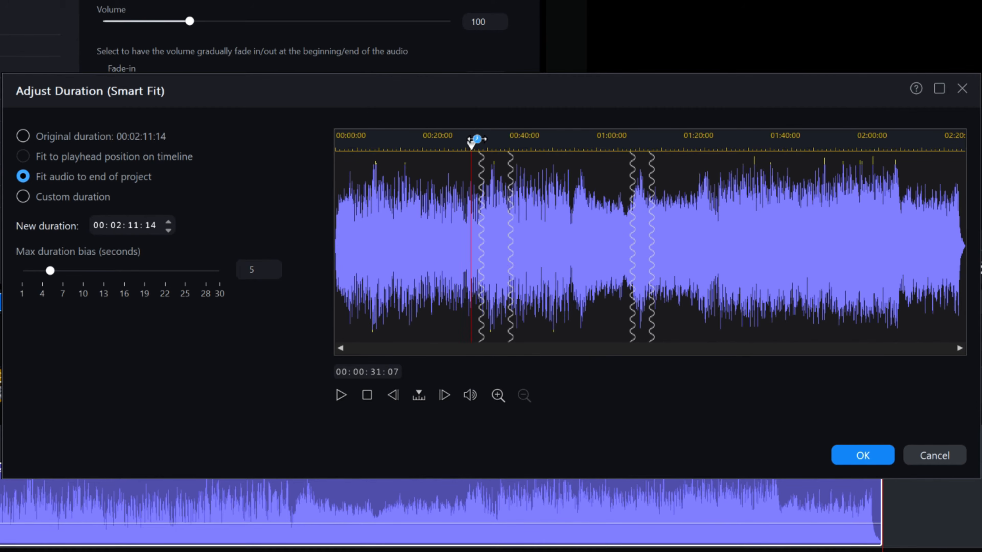
pyautogui.click(340, 397)
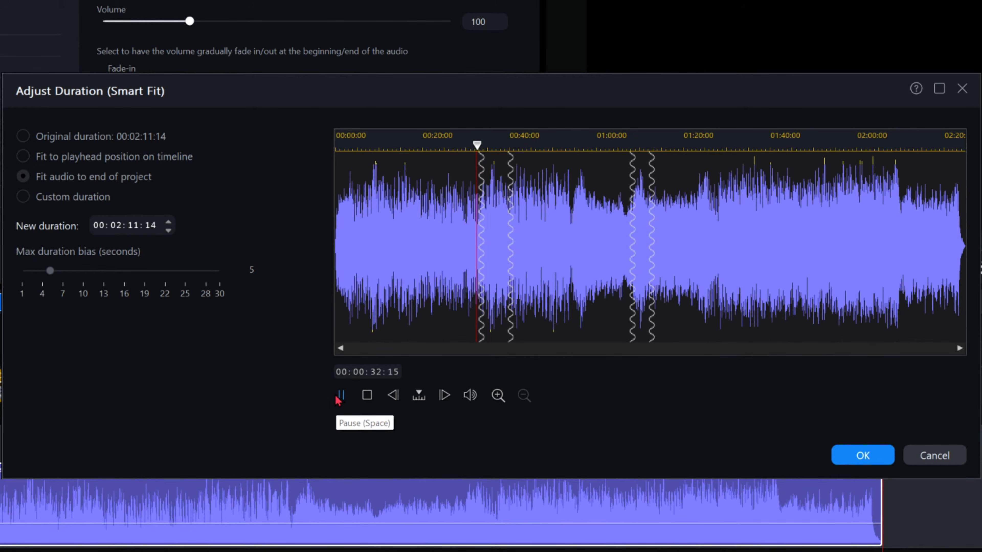
pyautogui.click(368, 398)
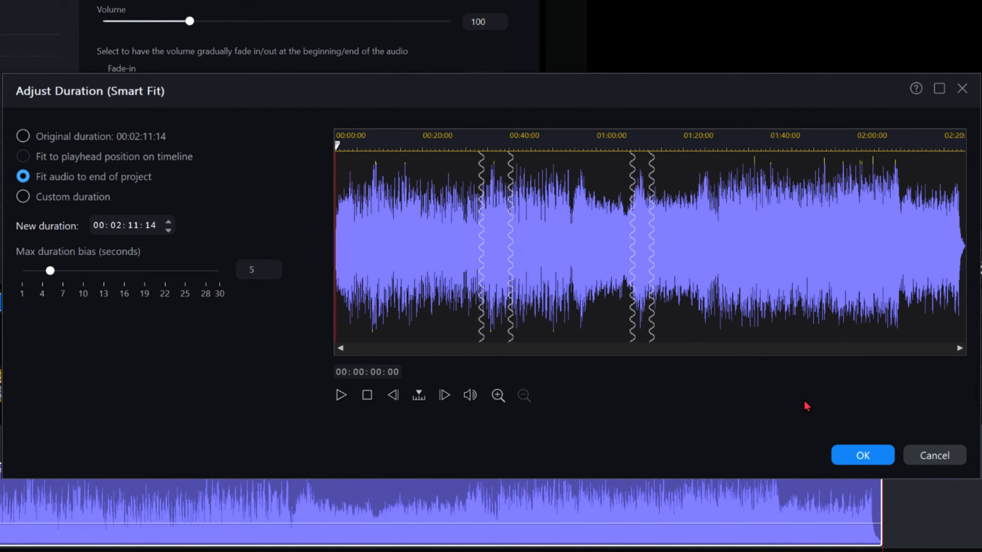
pyautogui.click(873, 456)
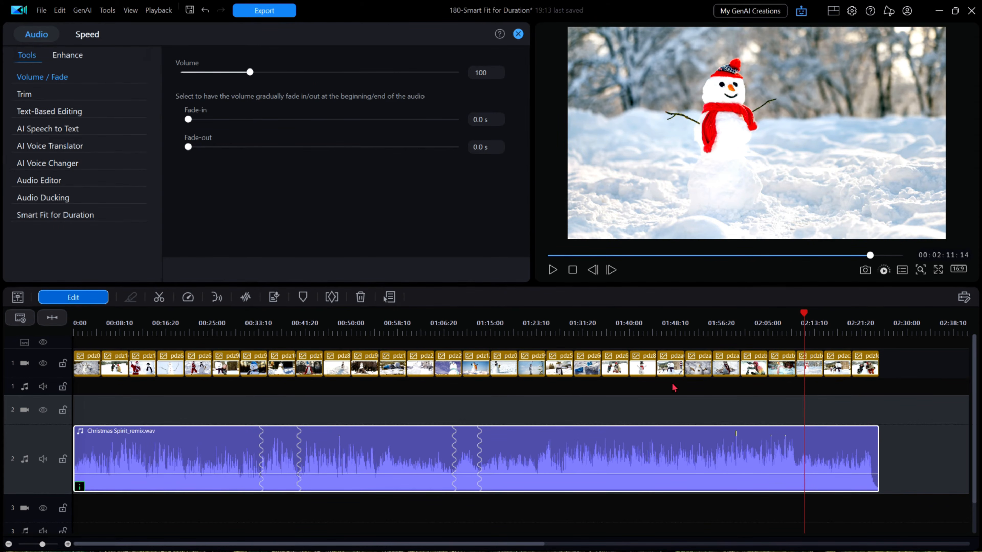
# Delete the remixed Christmas Spirit clip from audio track 2
pyautogui.moveTo(128, 437)
pyautogui.click(702, 454)
pyautogui.press('Delete')
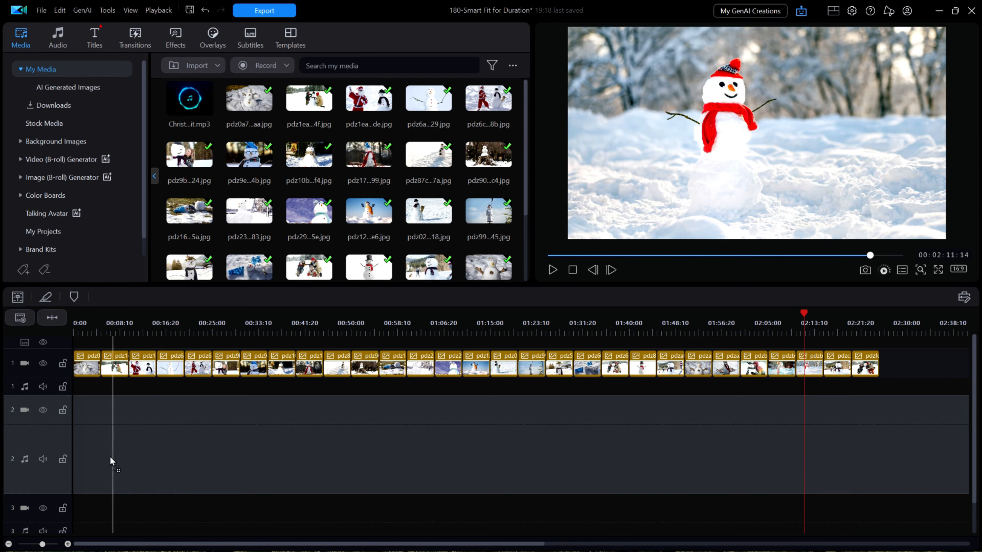
# Place the Christmas Snow MP3 on audio track 2 starting at 0:00 and lower its volume to 91
pyautogui.moveTo(95, 459); pyautogui.dragTo(95, 460)
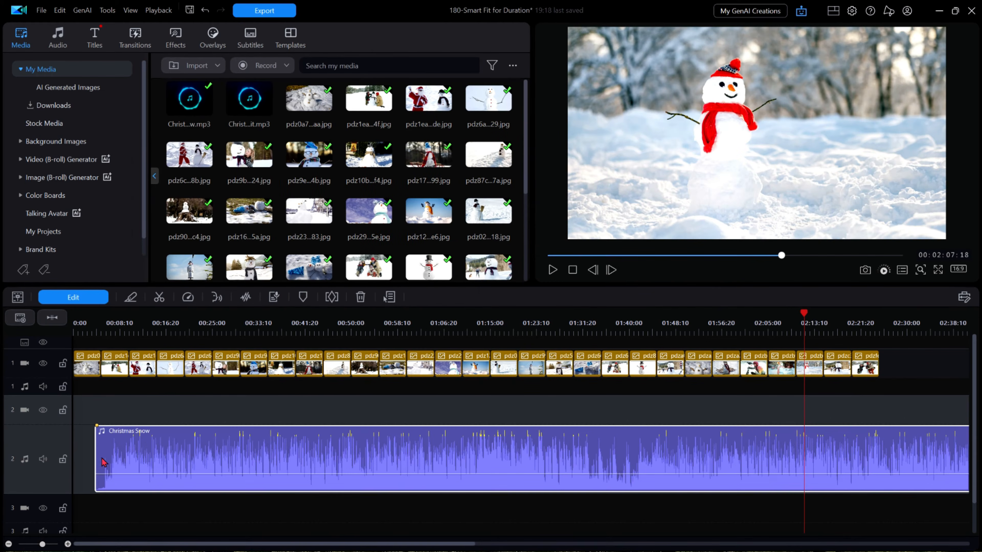
pyautogui.moveTo(323, 454); pyautogui.dragTo(255, 468)
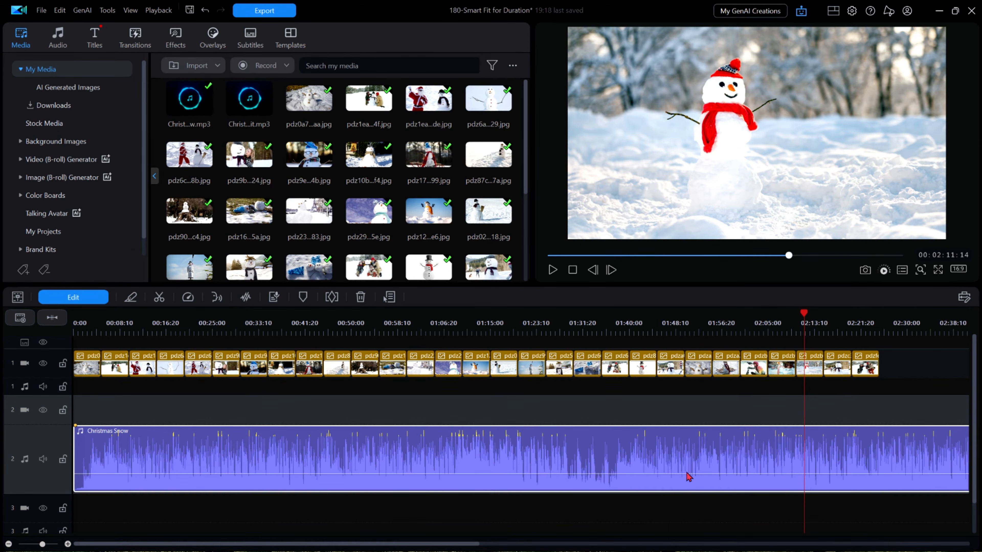
pyautogui.moveTo(685, 472); pyautogui.dragTo(685, 475)
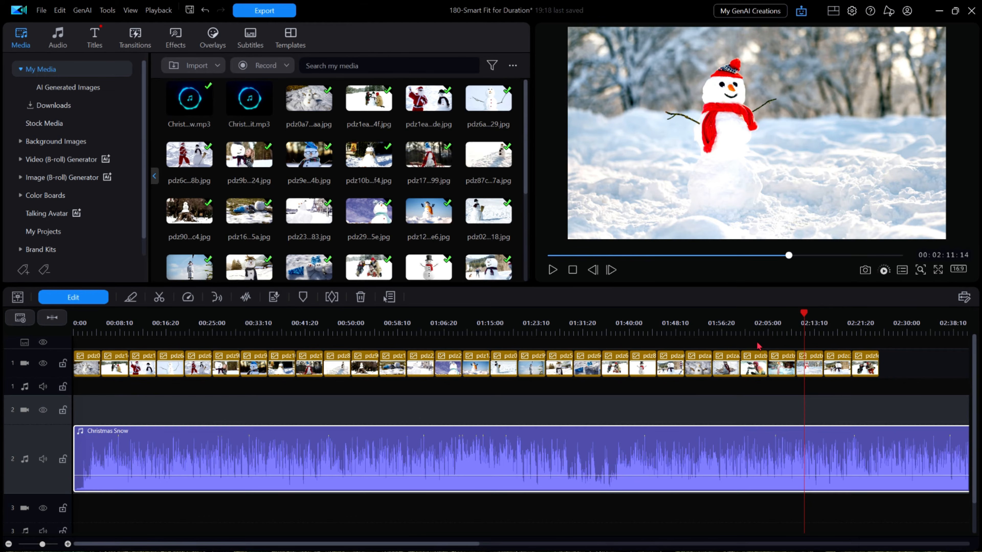
# Open Smart Fit for Duration on the Christmas Snow clip and choose to fit the audio to the end of the project
pyautogui.moveTo(757, 332); pyautogui.dragTo(507, 332)
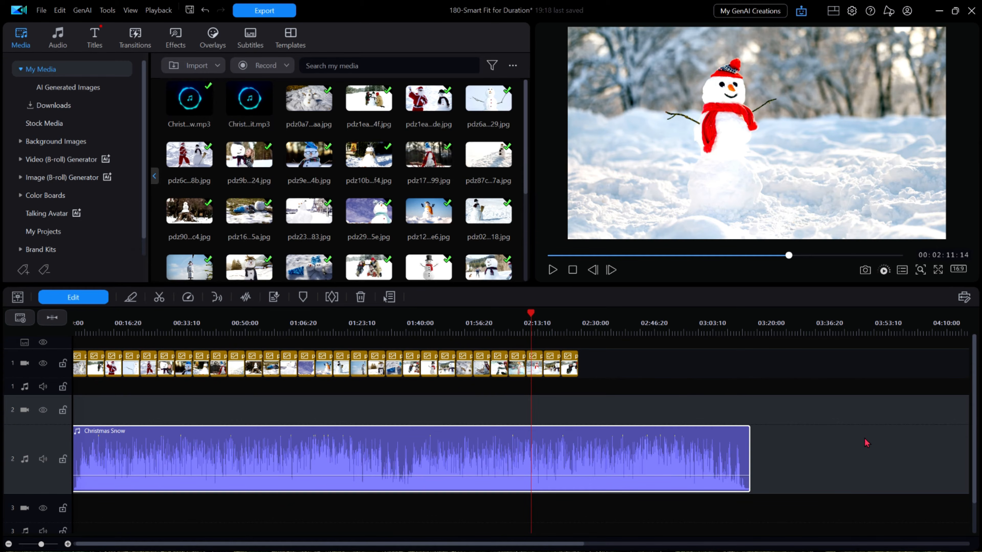
pyautogui.click(84, 298)
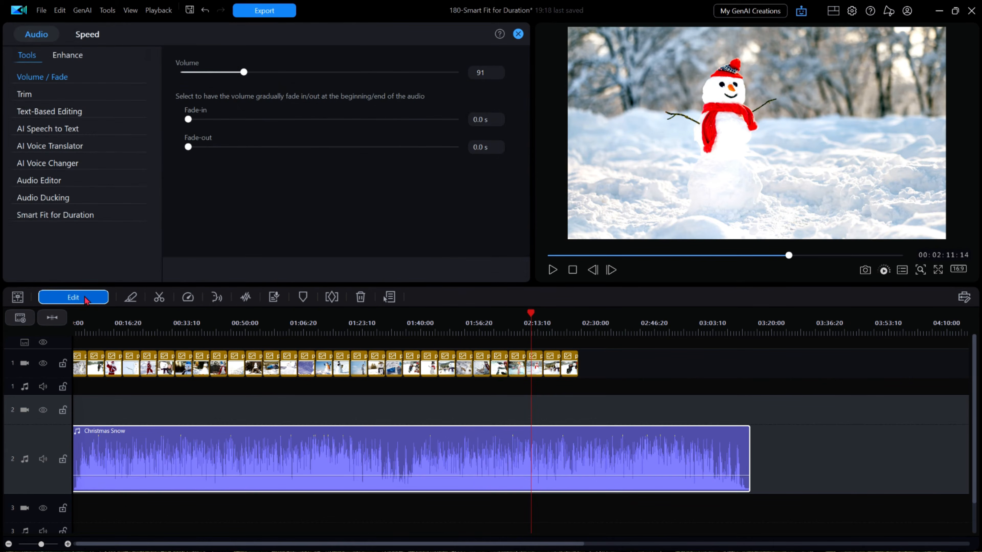
pyautogui.click(89, 215)
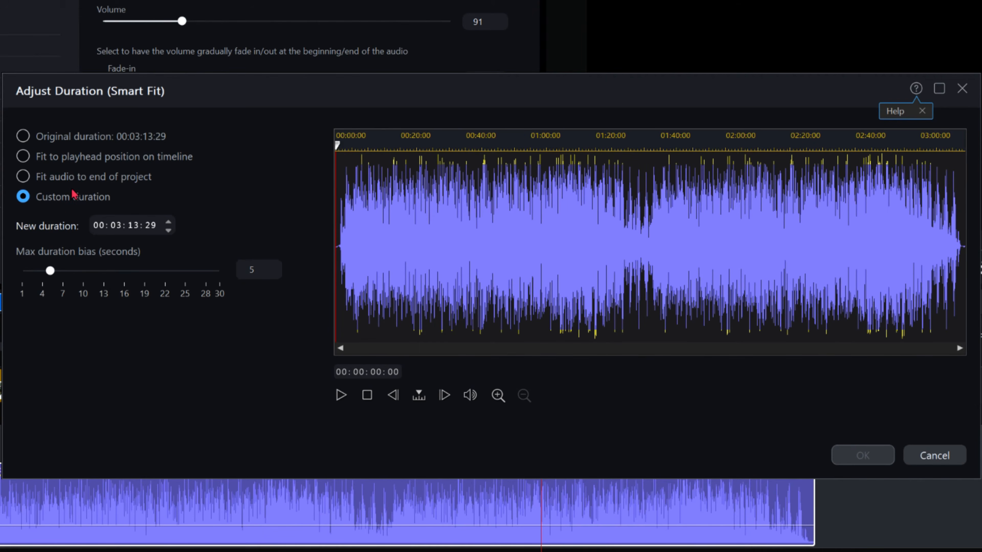
pyautogui.click(23, 176)
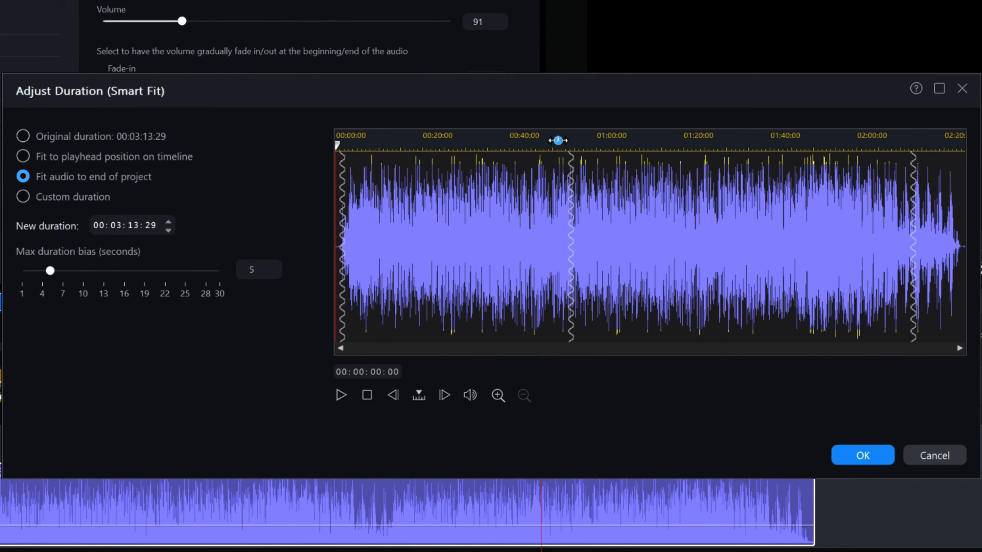
# Preview the middle remix point of Christmas Snow from 00:00:51:19 and apply the fitted duration
pyautogui.click(559, 139)
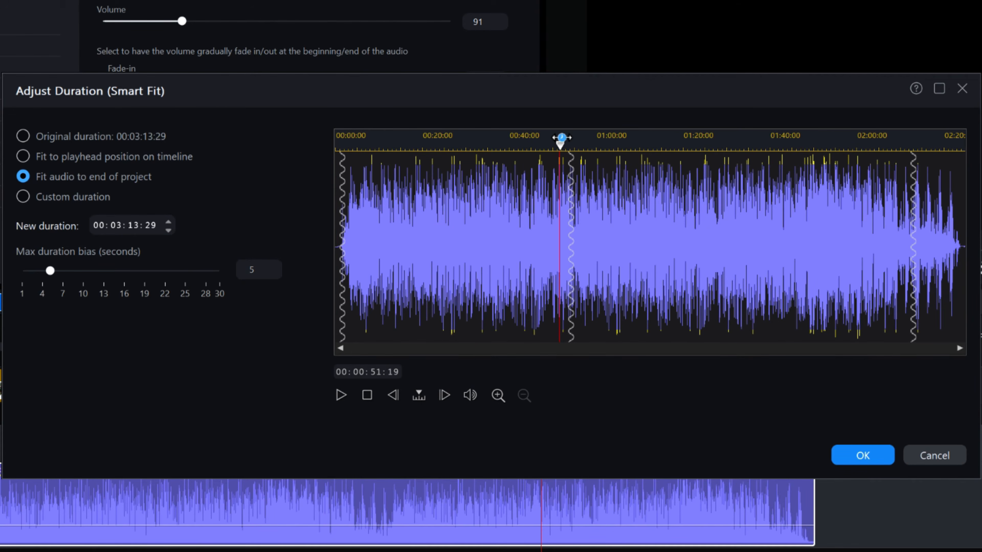
pyautogui.moveTo(560, 144); pyautogui.dragTo(559, 145)
pyautogui.click(340, 395)
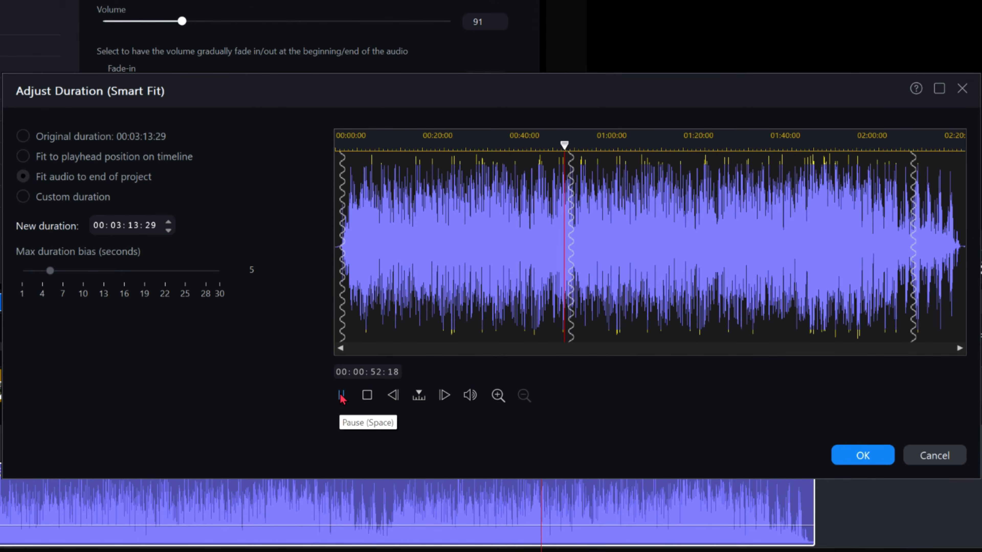
pyautogui.click(368, 401)
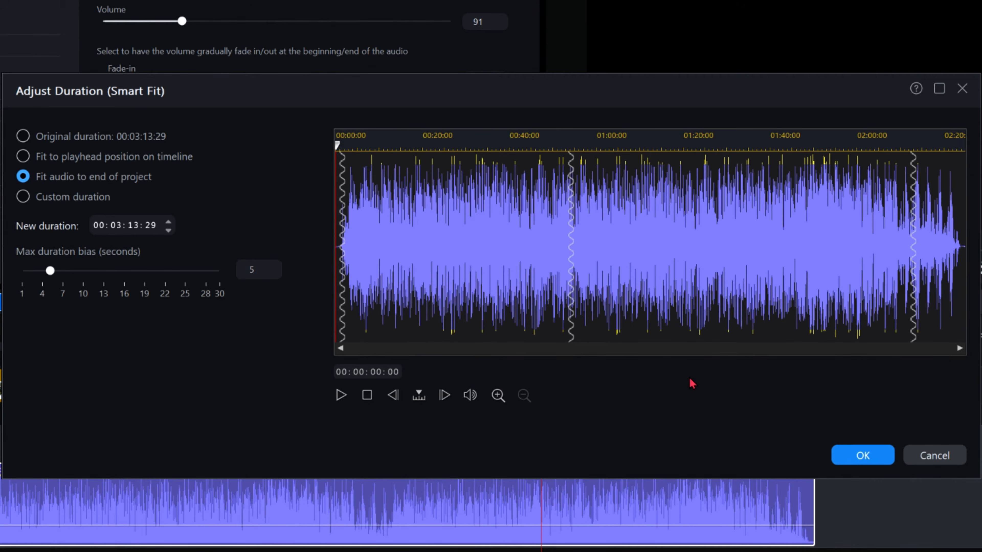
pyautogui.click(864, 456)
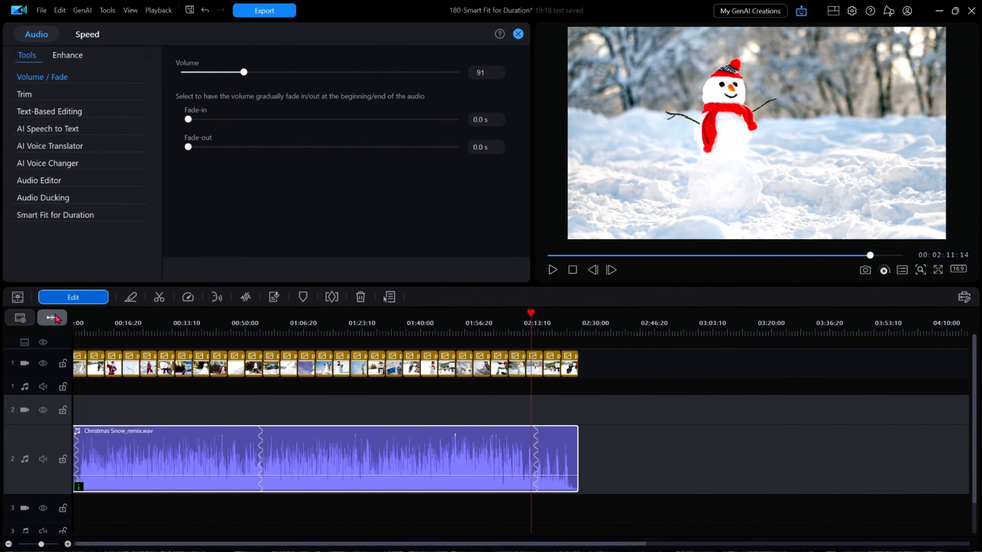
# Delete the remixed Christmas Snow clip from audio track 2
pyautogui.click(54, 318)
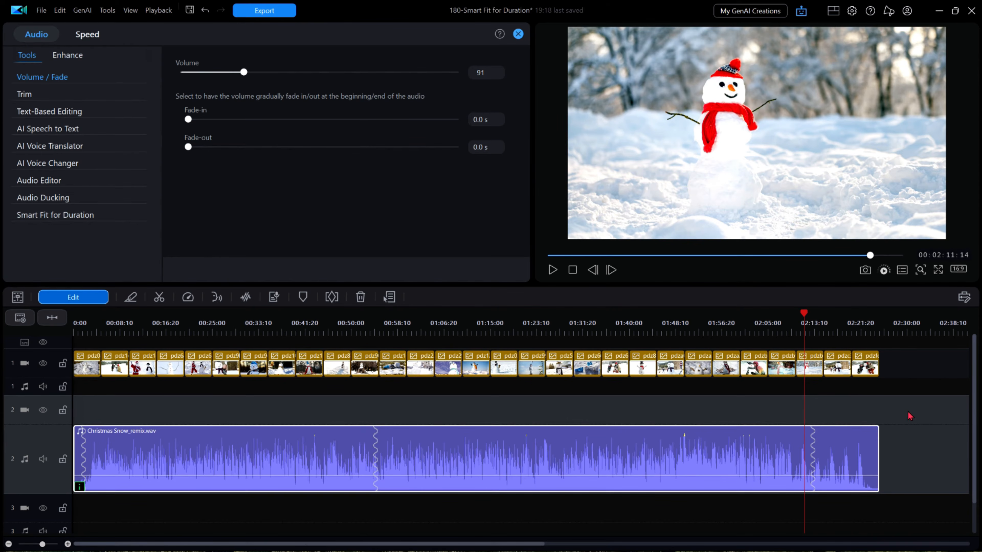
pyautogui.click(593, 446)
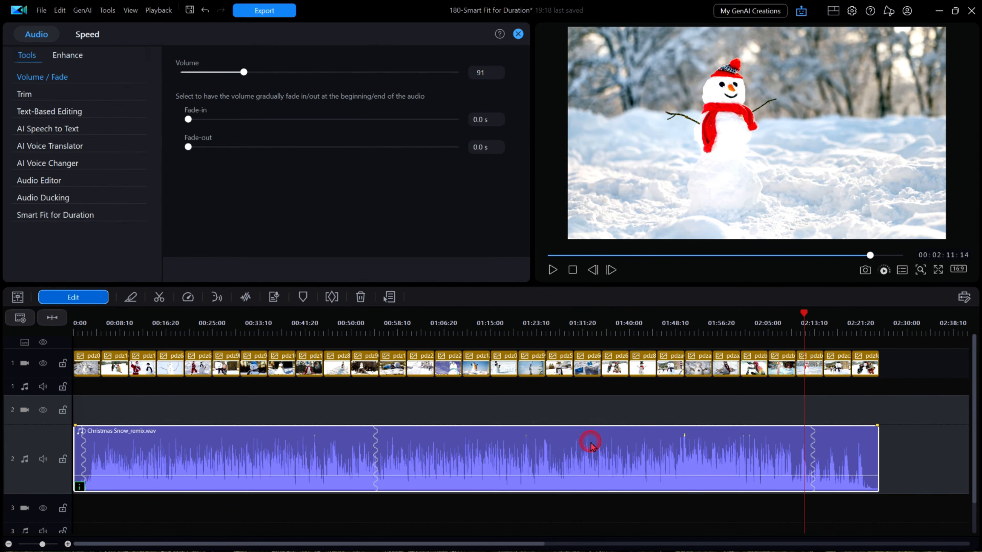
pyautogui.press('Delete')
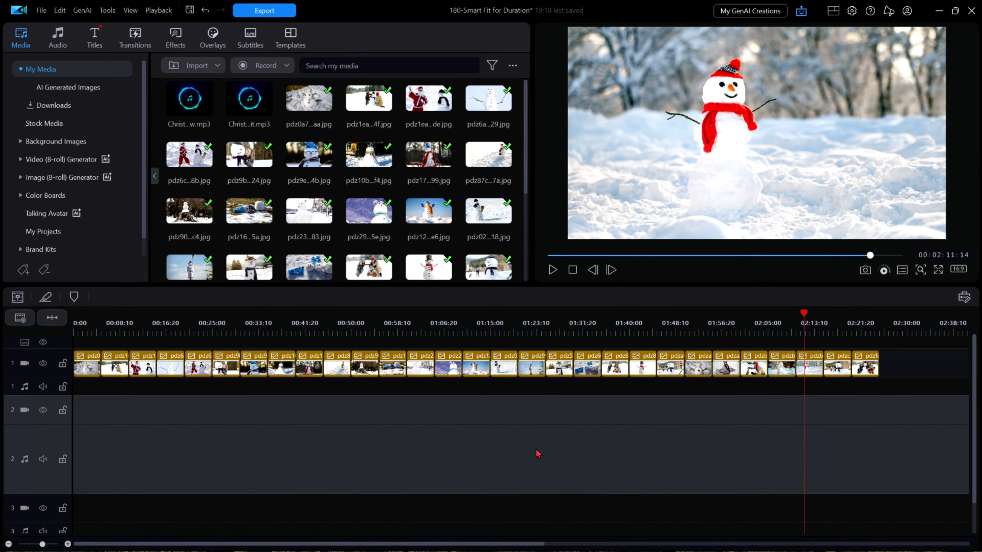
# Search the Meta background music for "winter" and place the track Winter on audio track 2 starting at 0:00
pyautogui.click(59, 35)
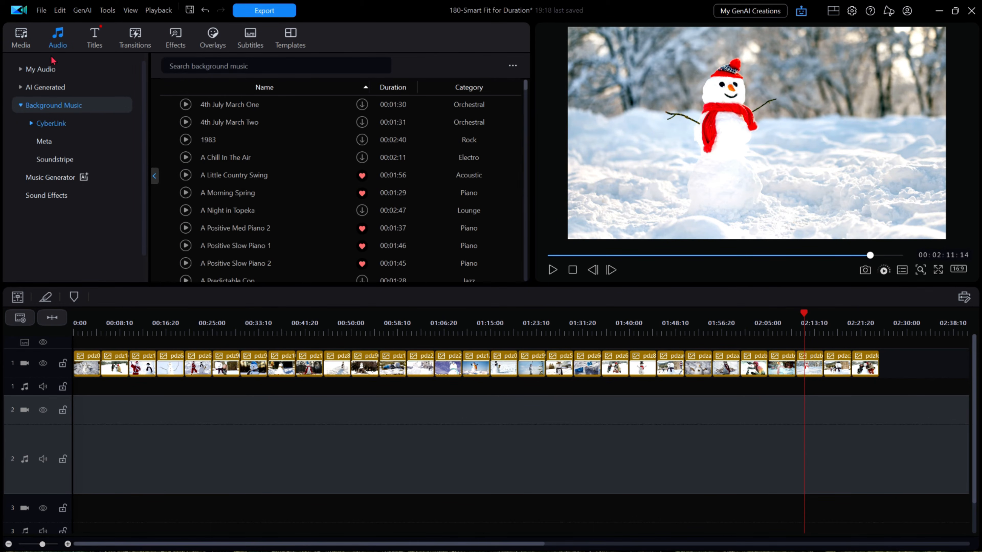
pyautogui.click(43, 106)
pyautogui.click(43, 106)
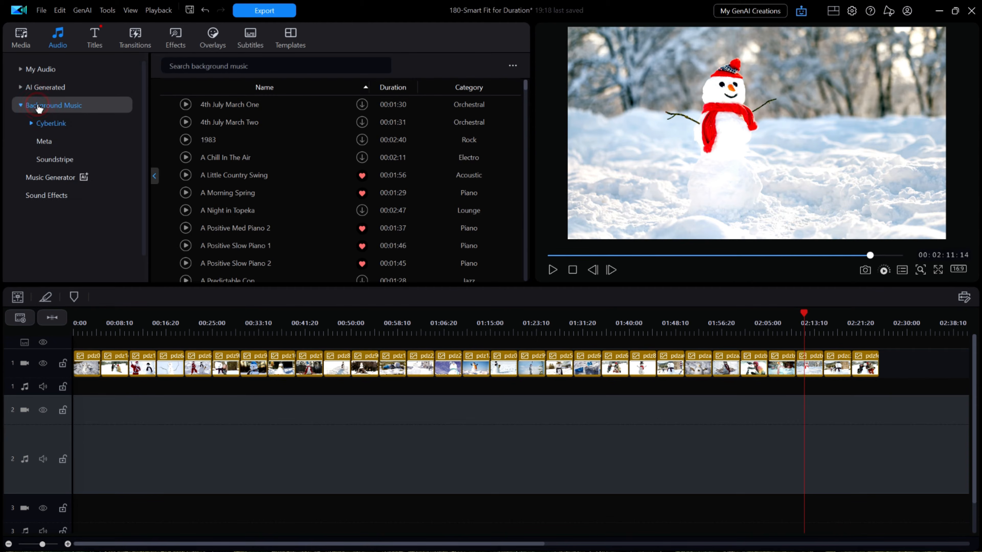
pyautogui.click(44, 142)
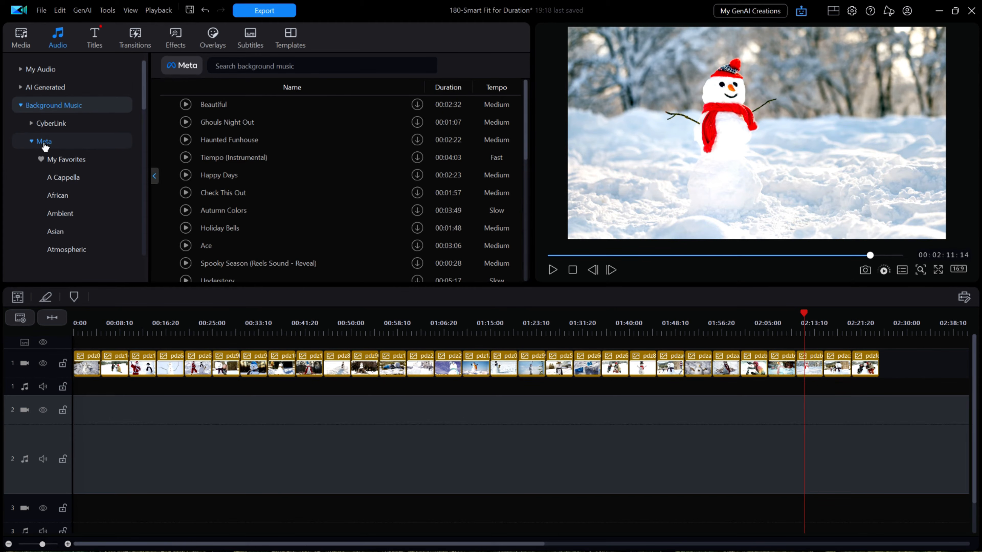
pyautogui.click(223, 64)
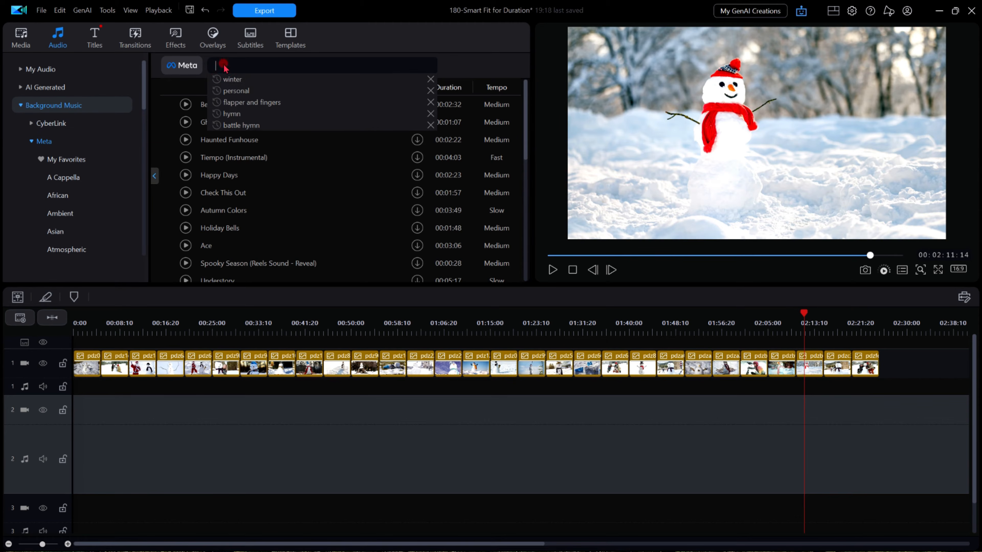
pyautogui.click(238, 80)
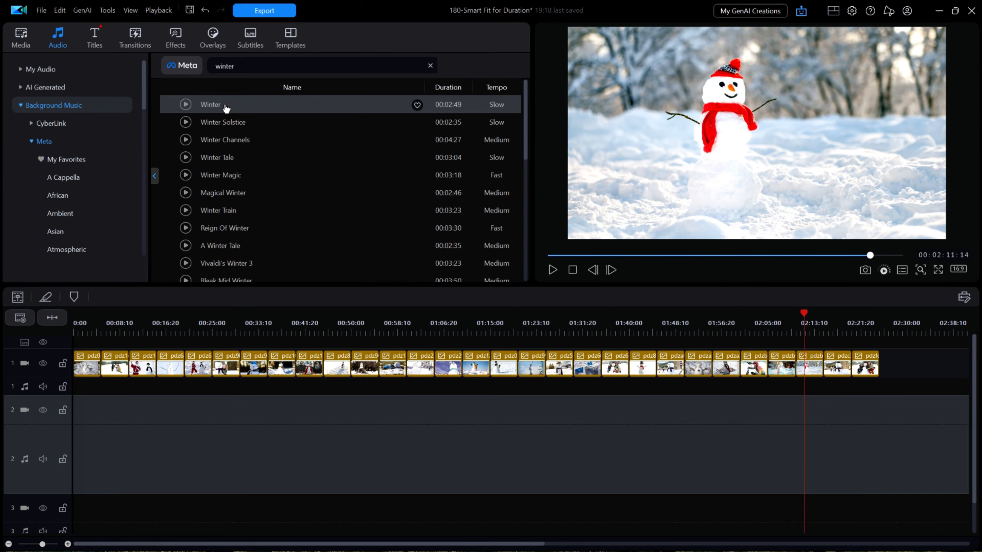
pyautogui.moveTo(226, 108); pyautogui.dragTo(77, 476)
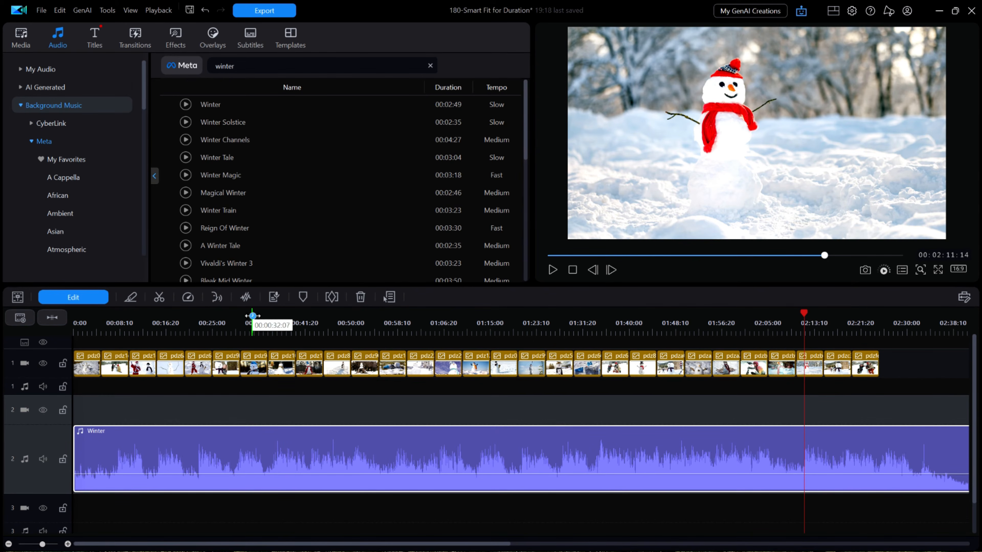
# Play the slideshow with the Winter track from 00:00:36:17 to hear how the music sounds
pyautogui.click(257, 315)
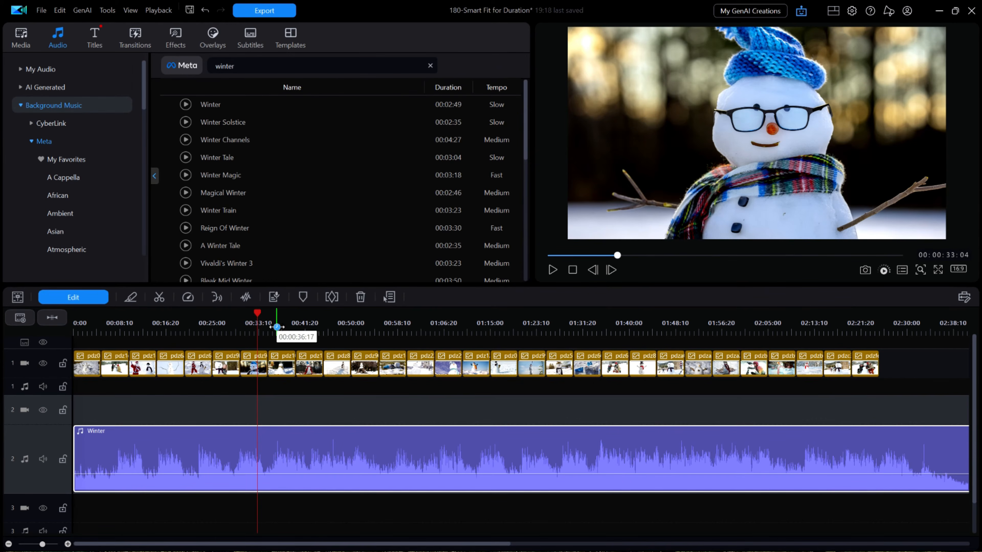
pyautogui.click(276, 321)
pyautogui.press('space')
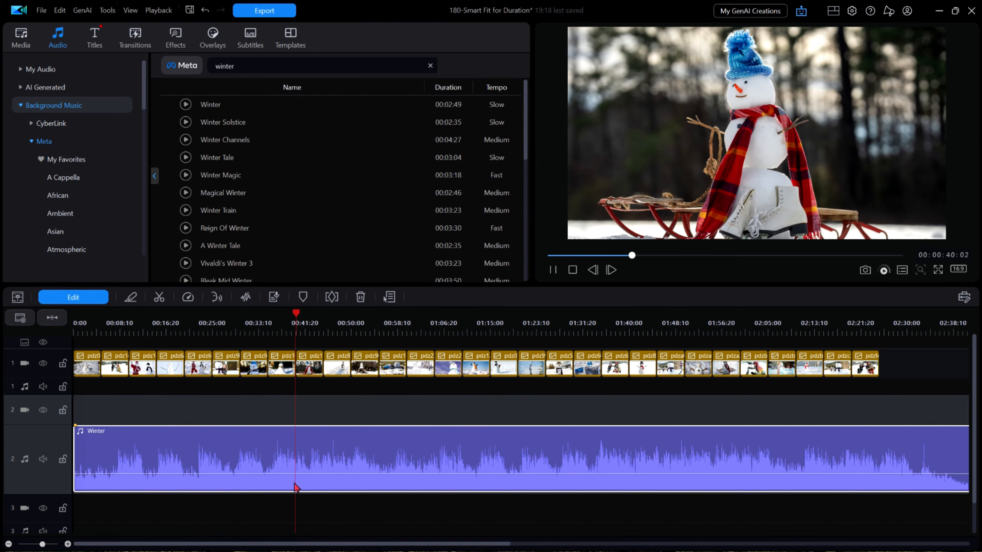
# Pause playback and set Smart Fit for Duration on the Winter clip to fit the audio to the end of the project
pyautogui.press('space')
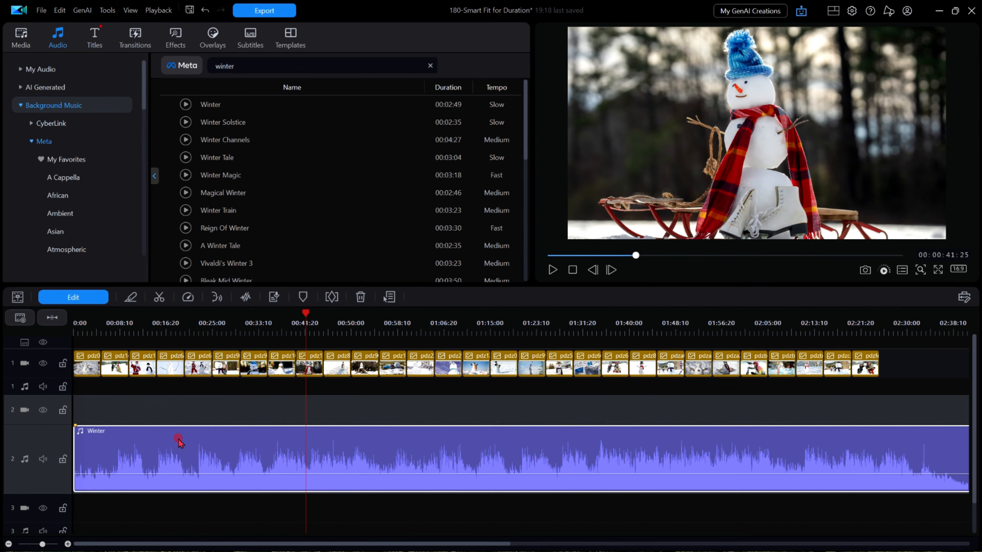
pyautogui.click(99, 301)
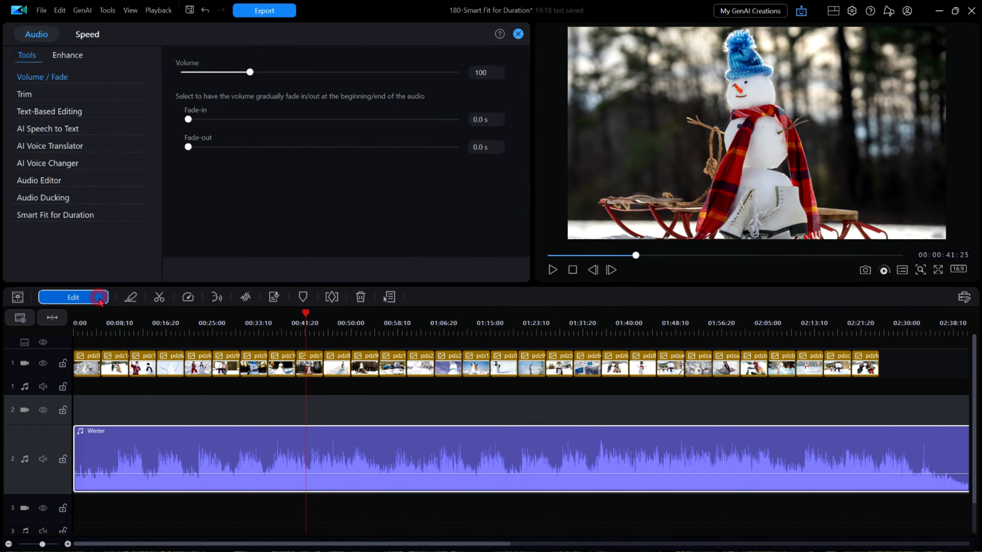
pyautogui.click(93, 217)
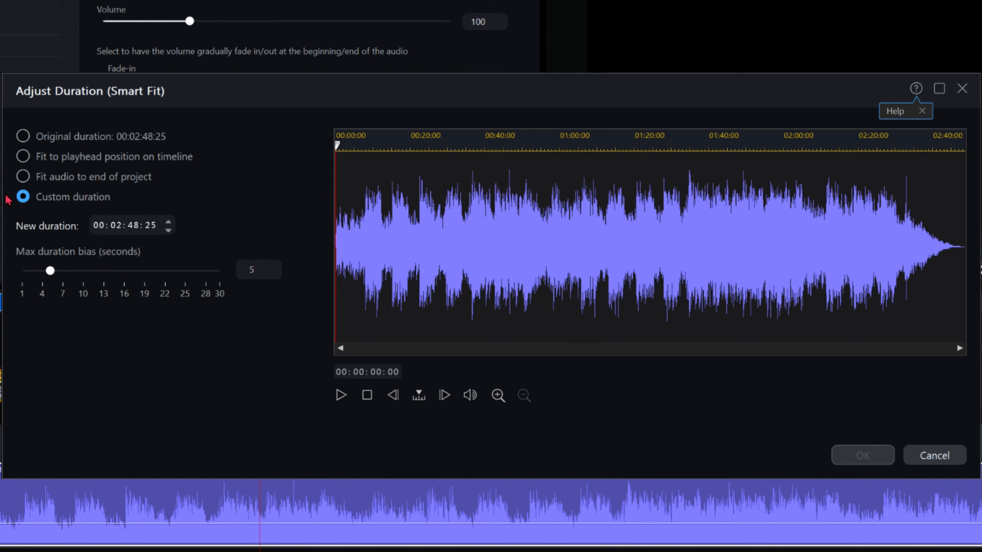
pyautogui.click(23, 177)
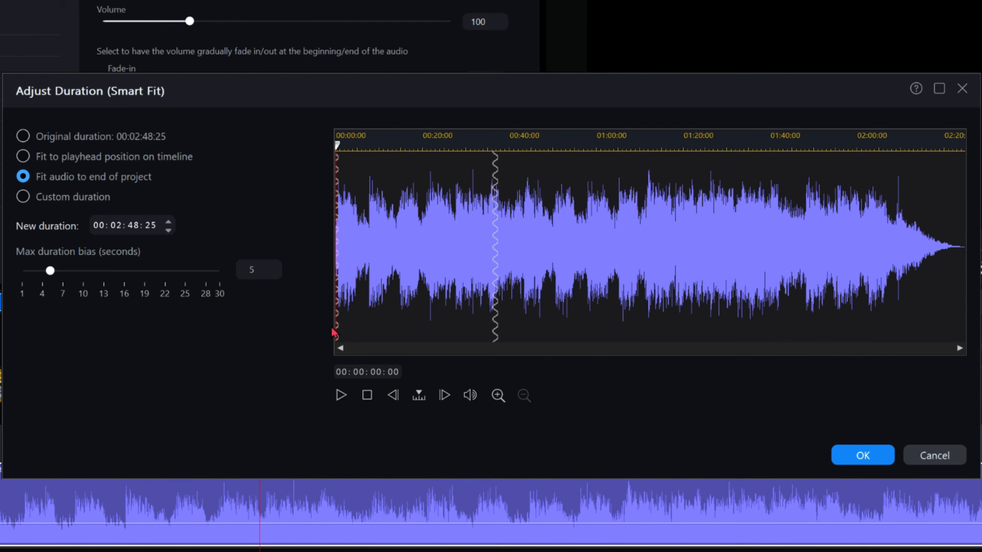
# Preview the remix point of the fitted Winter track from 00:00:34:16 to hear the transition
pyautogui.moveTo(478, 287)
pyautogui.click(485, 141)
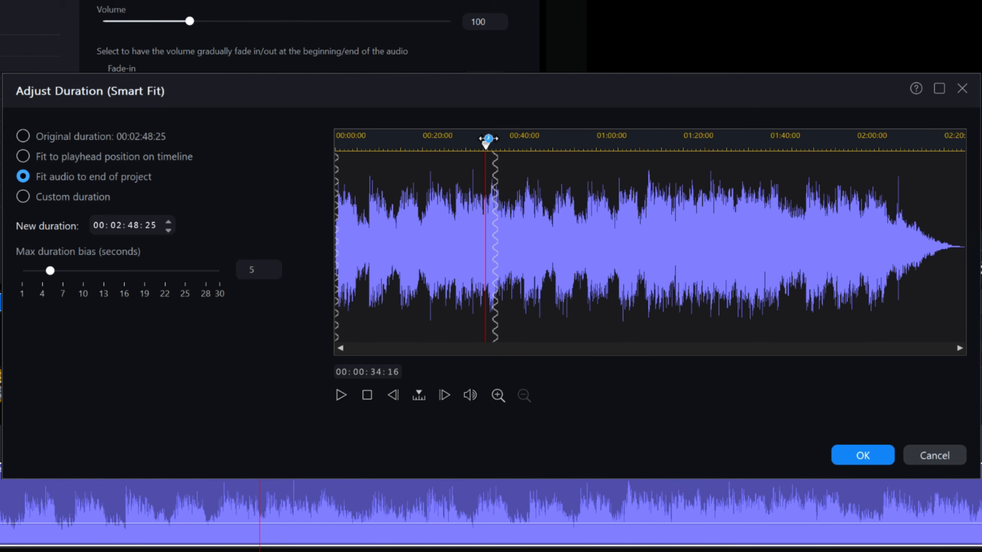
pyautogui.click(341, 398)
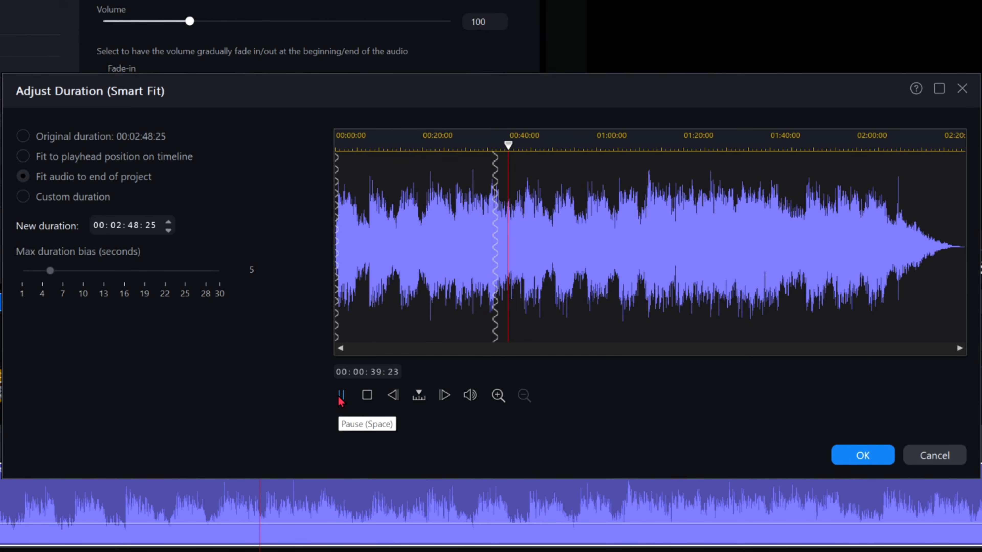
pyautogui.click(368, 397)
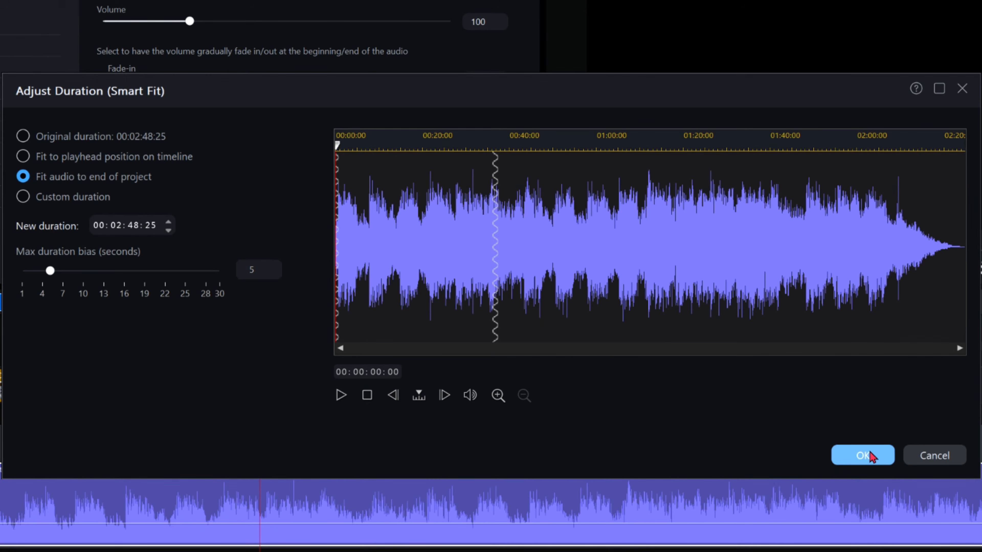
# Apply the fitted duration to the Winter clip and return the timeline playhead to 00:00:00:00
pyautogui.click(870, 455)
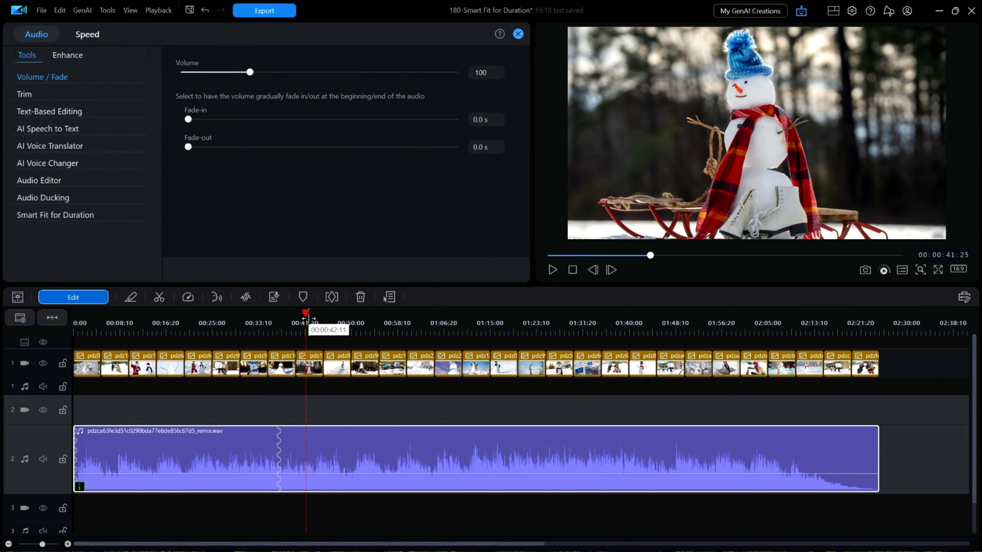
pyautogui.moveTo(308, 318); pyautogui.dragTo(73, 323)
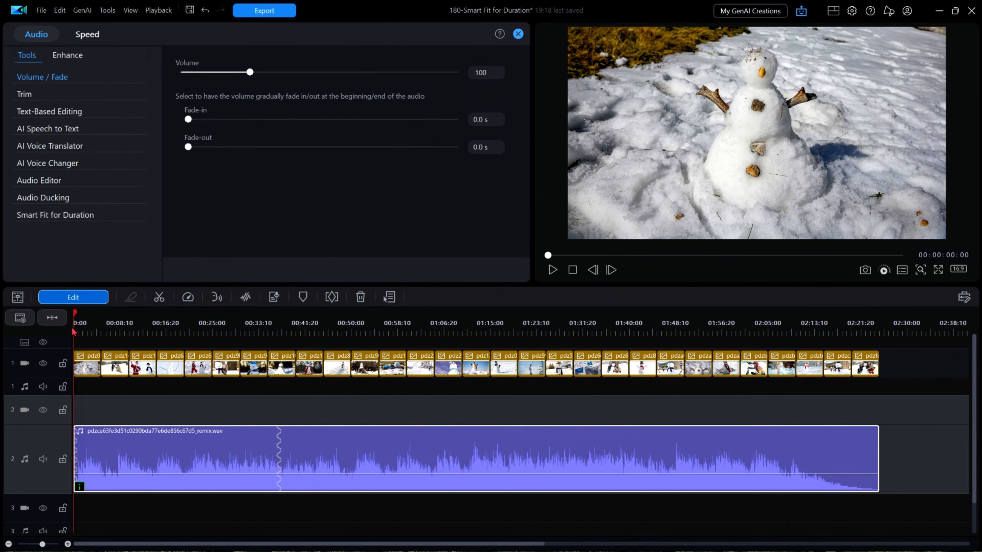